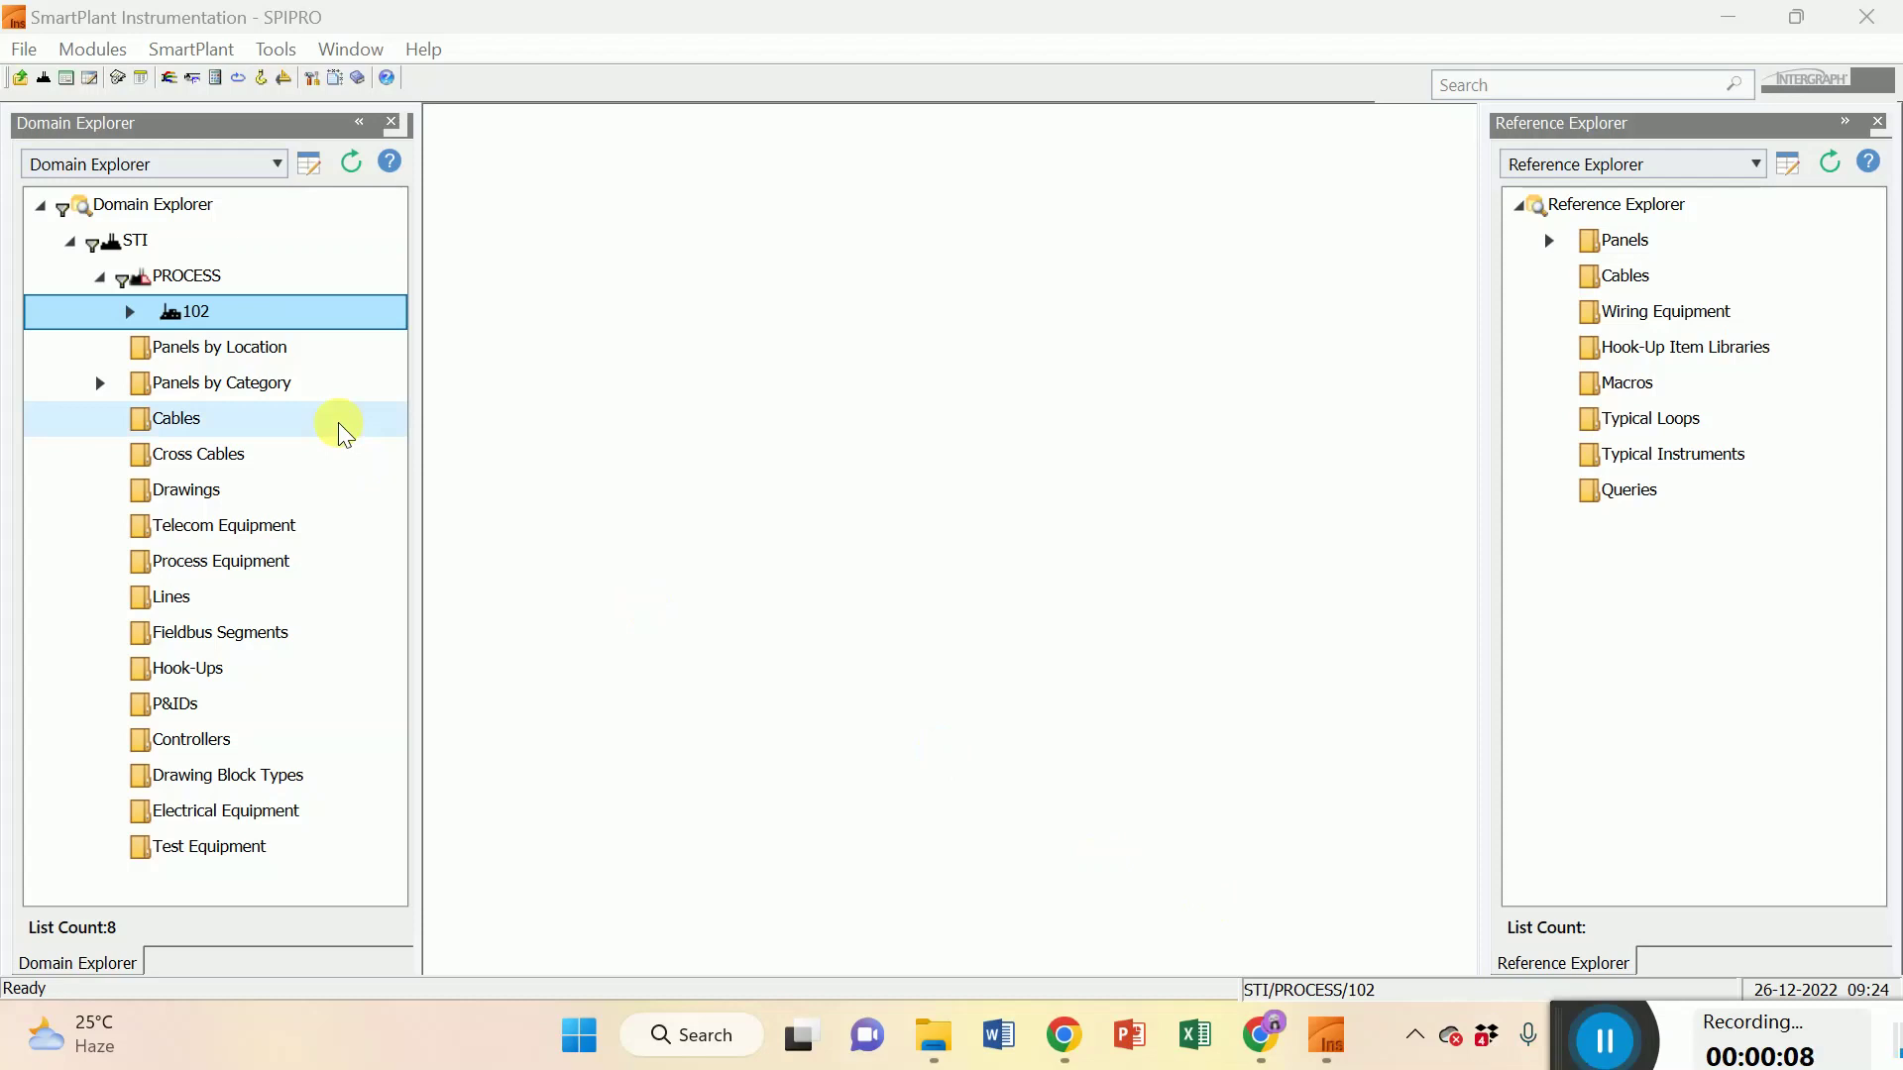
Expand unit 102 in the Domain Explorer and select its Instruments folder.
double_click(238, 313)
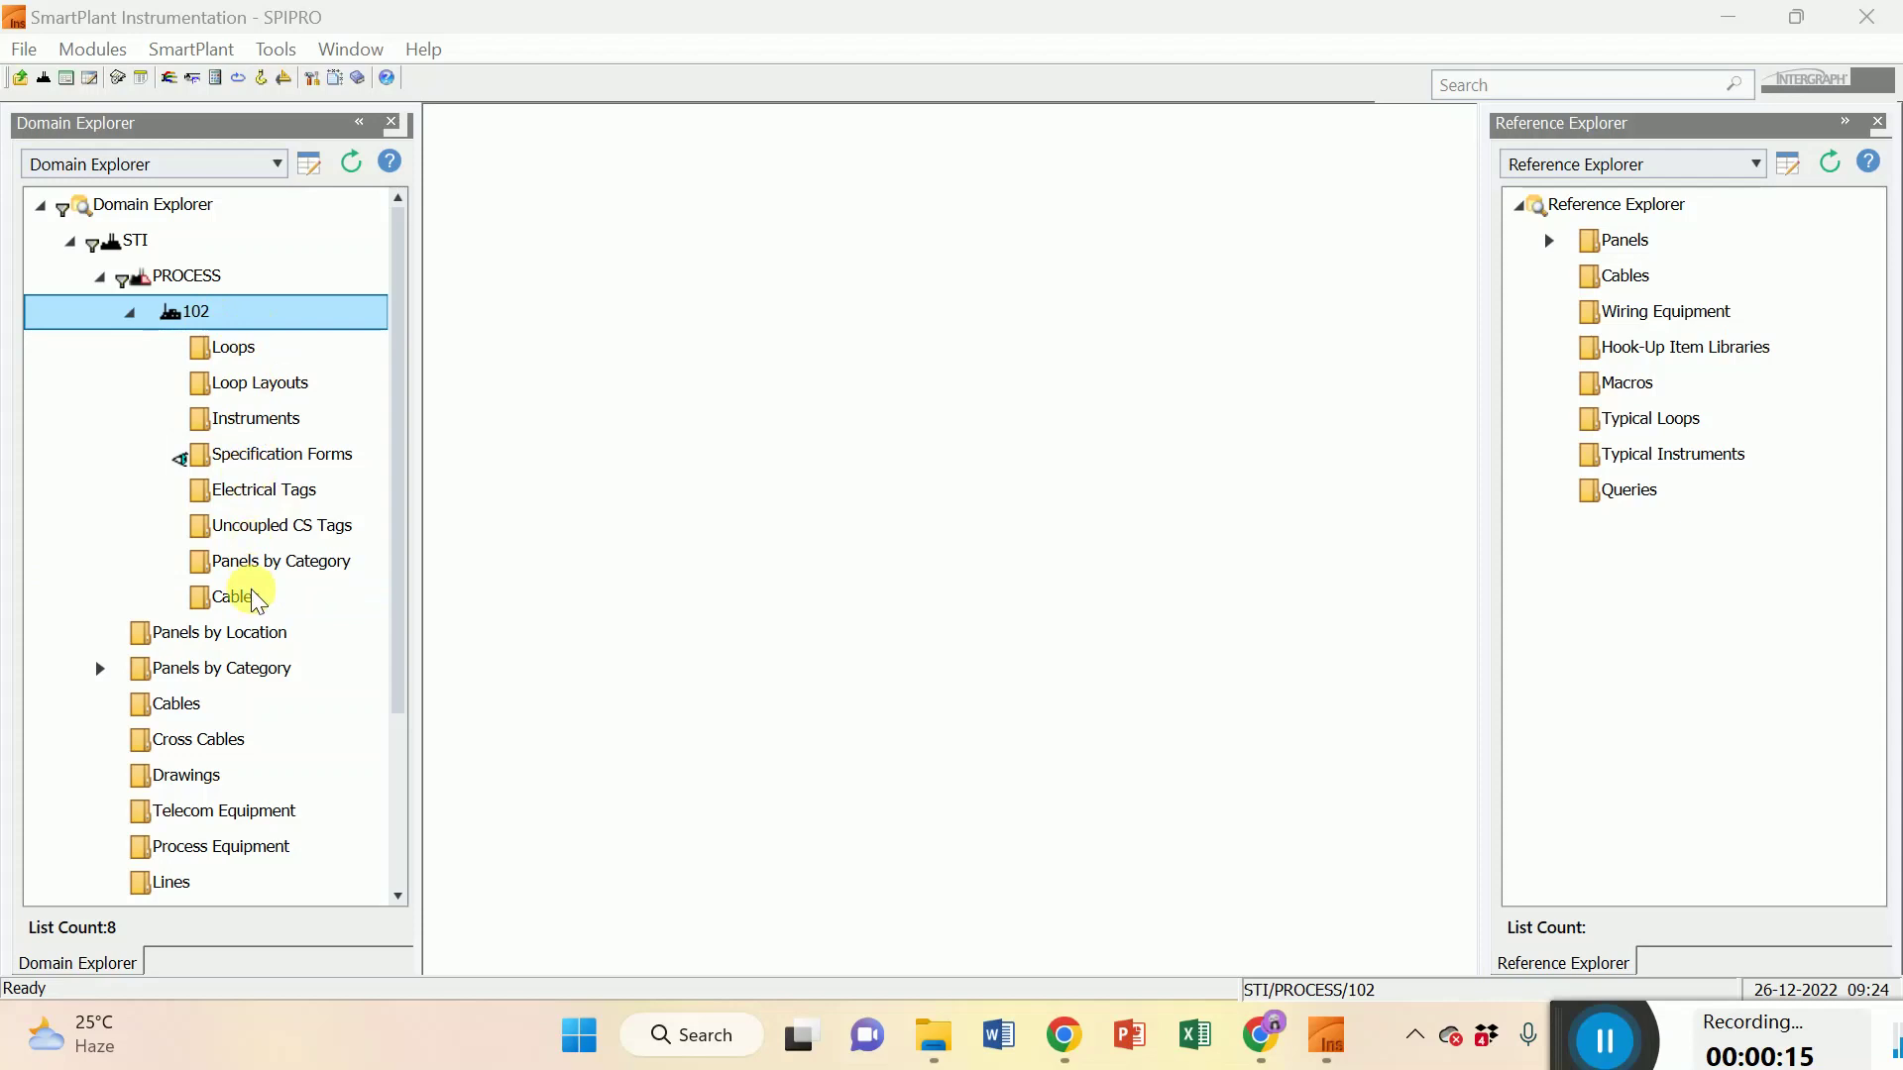
click(275, 423)
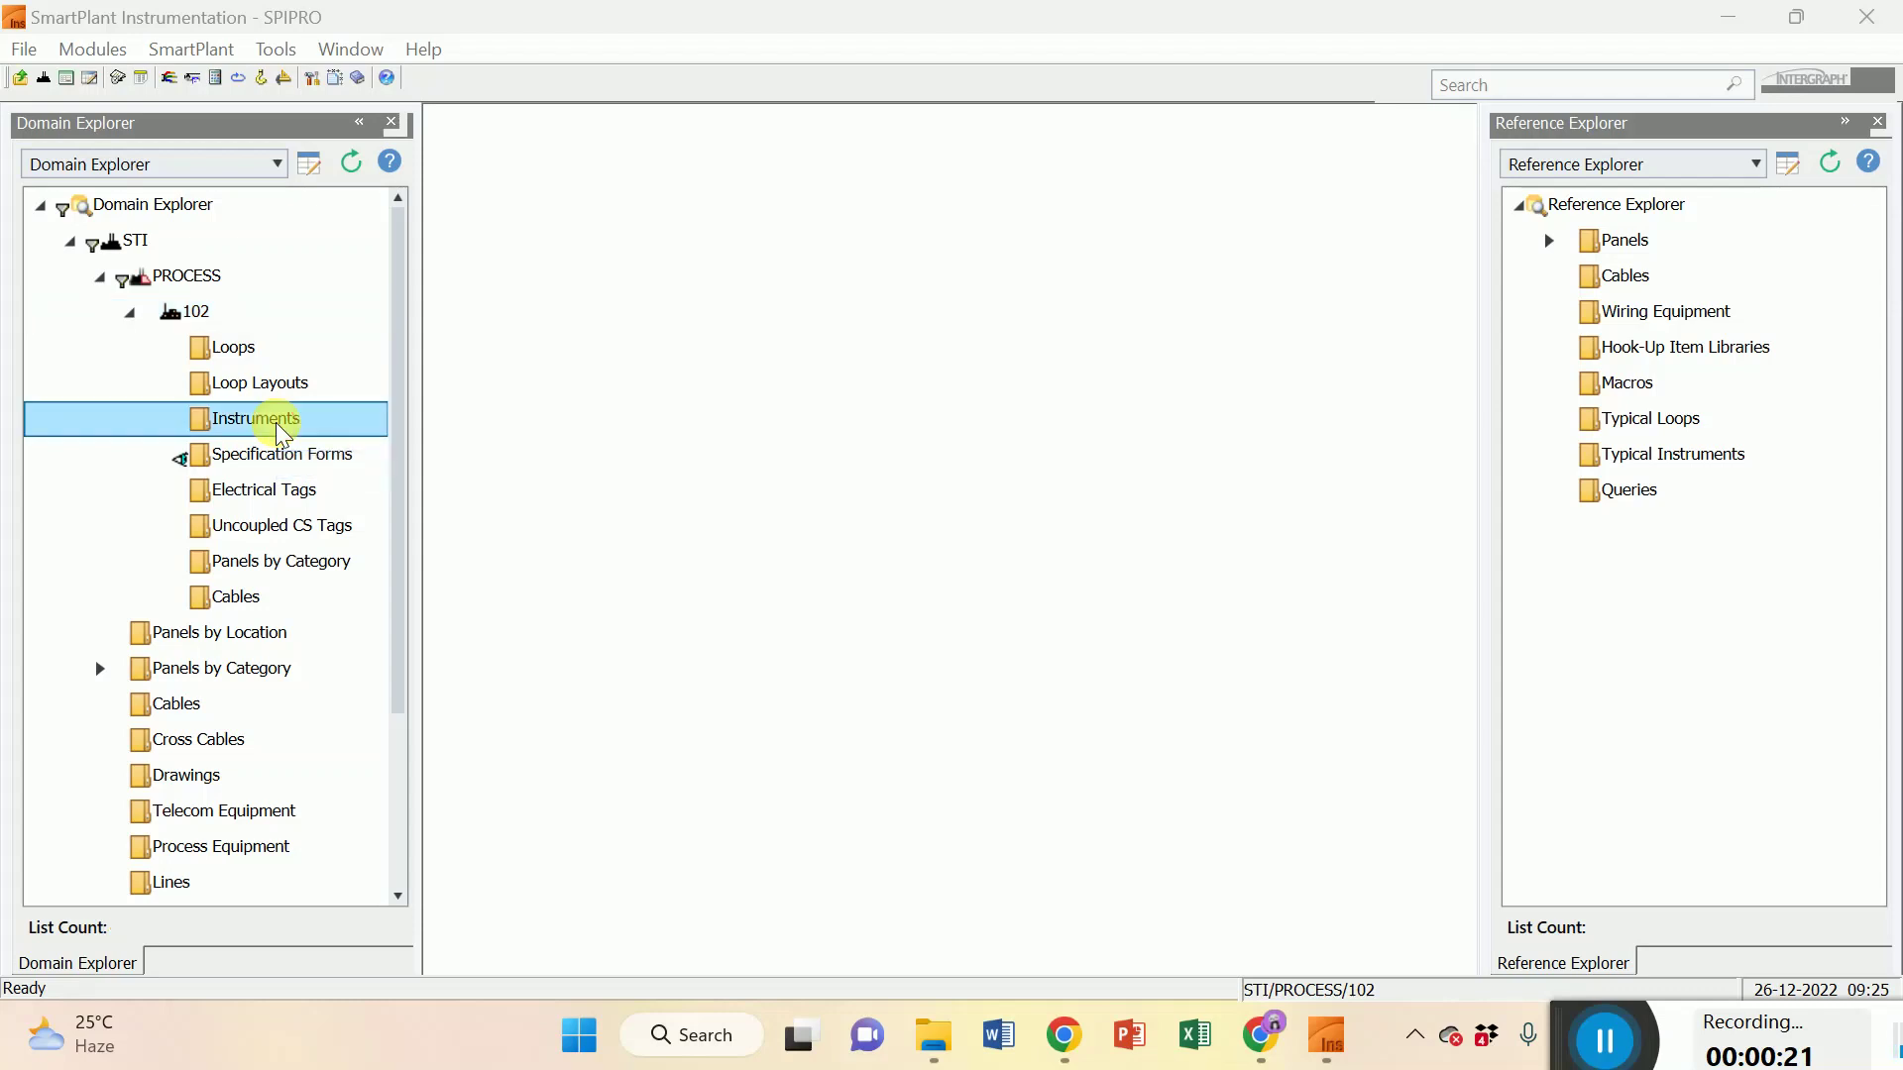
Bring up the New submenu for unit 102's Instruments folder.
right_click(275, 422)
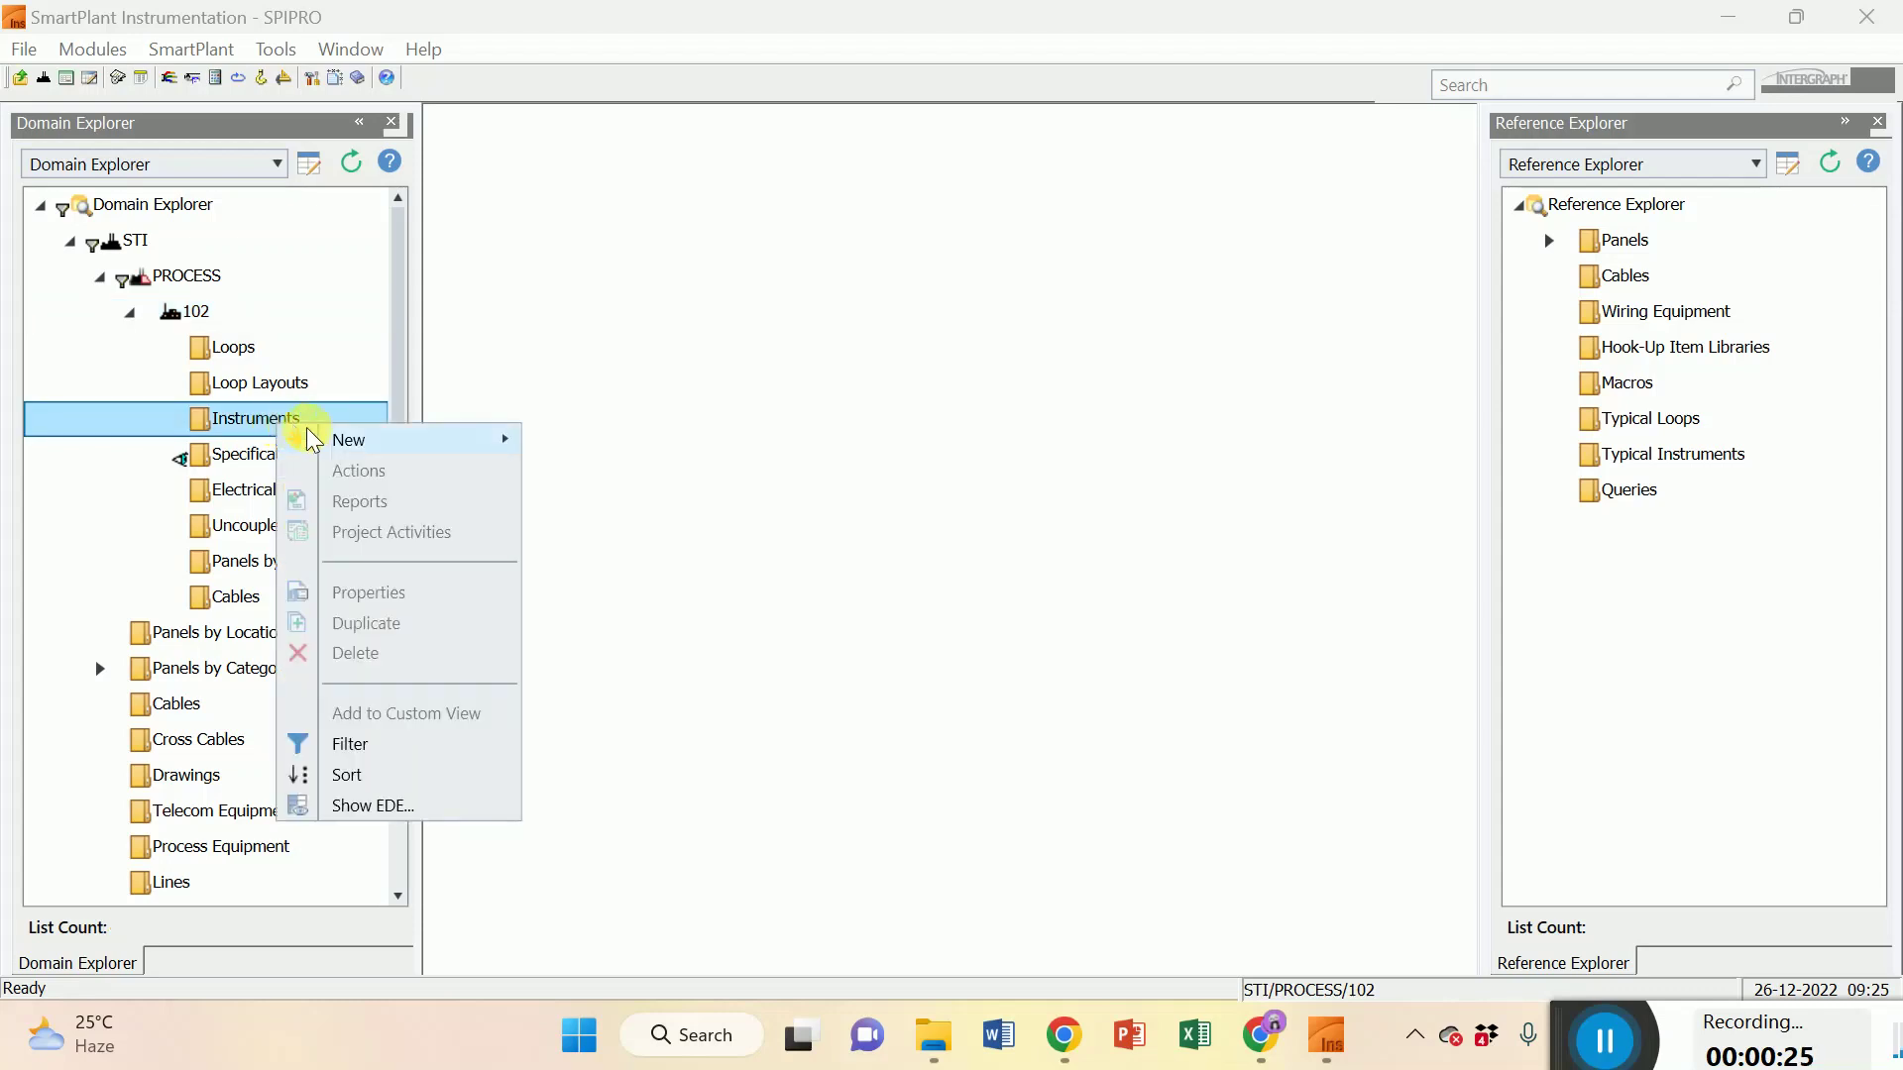
mouse_move(369, 448)
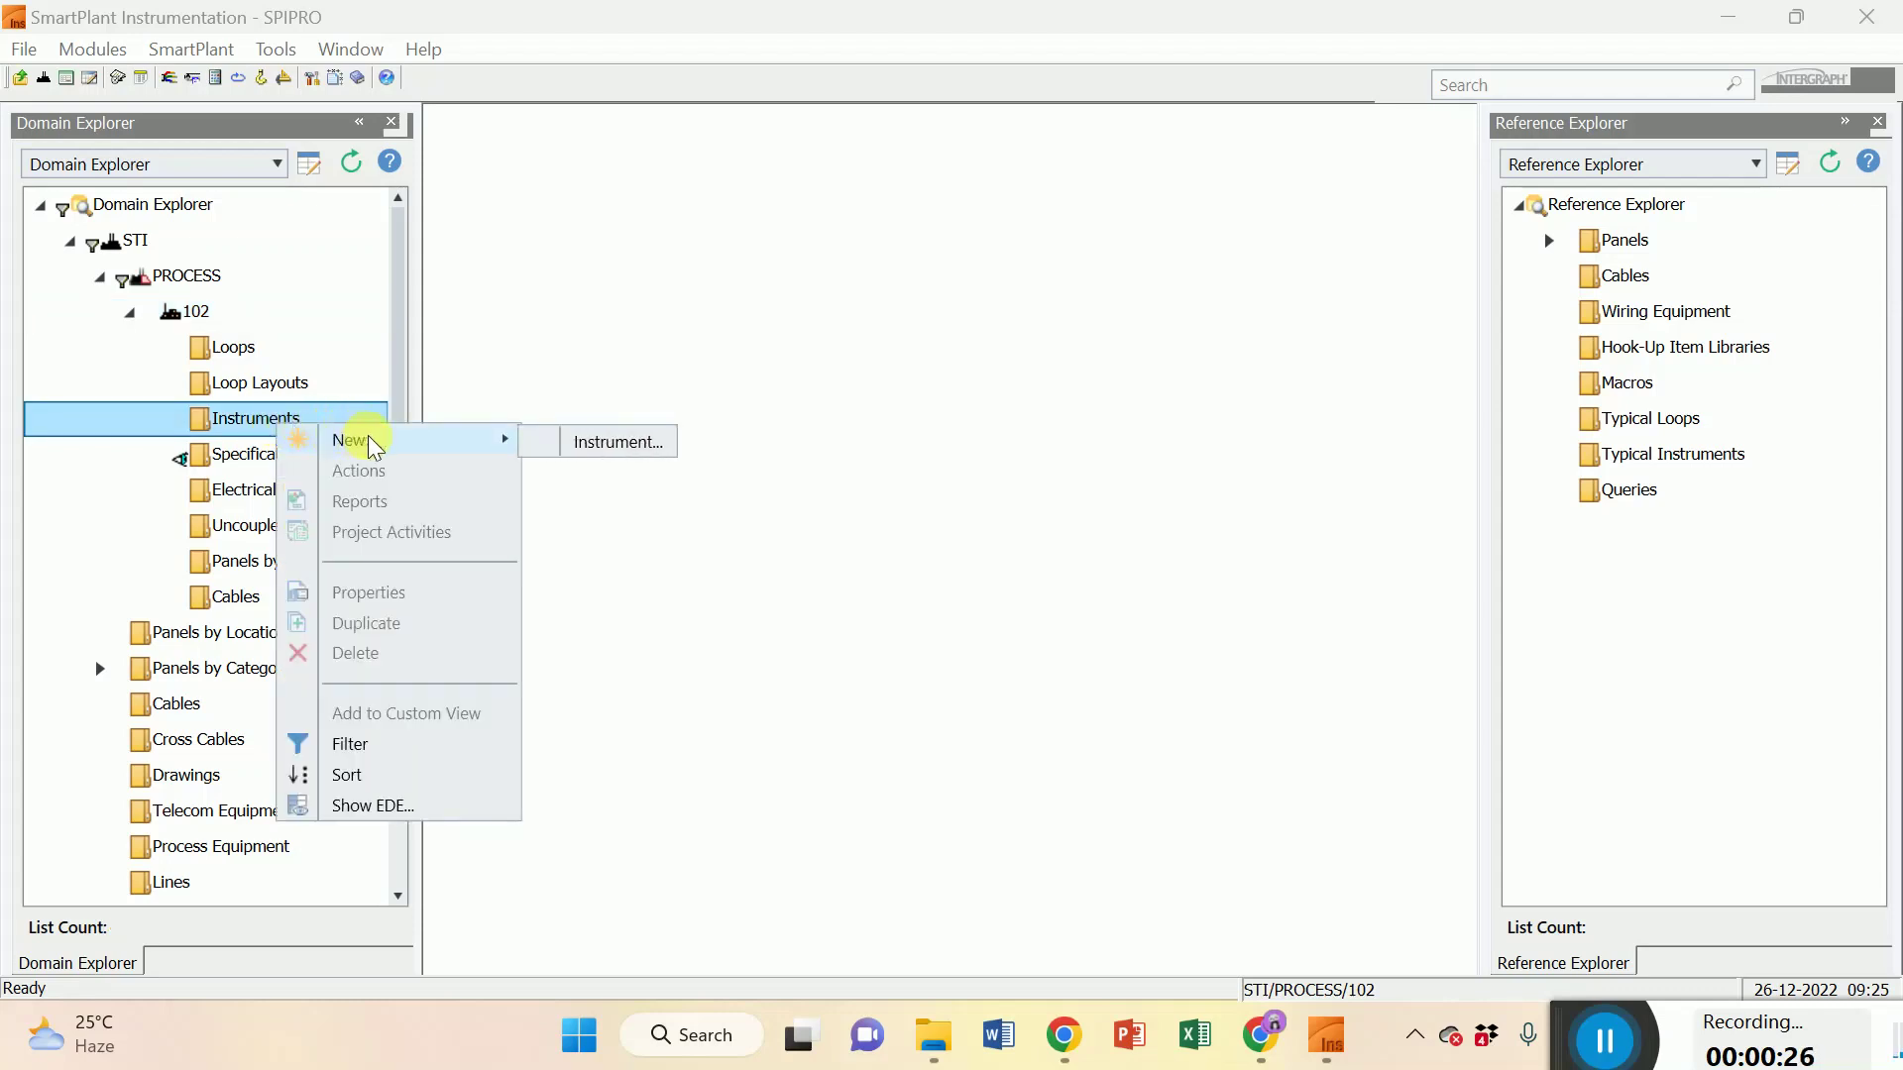
Start a new instrument tag and set its tag class to Conventional.
click(651, 453)
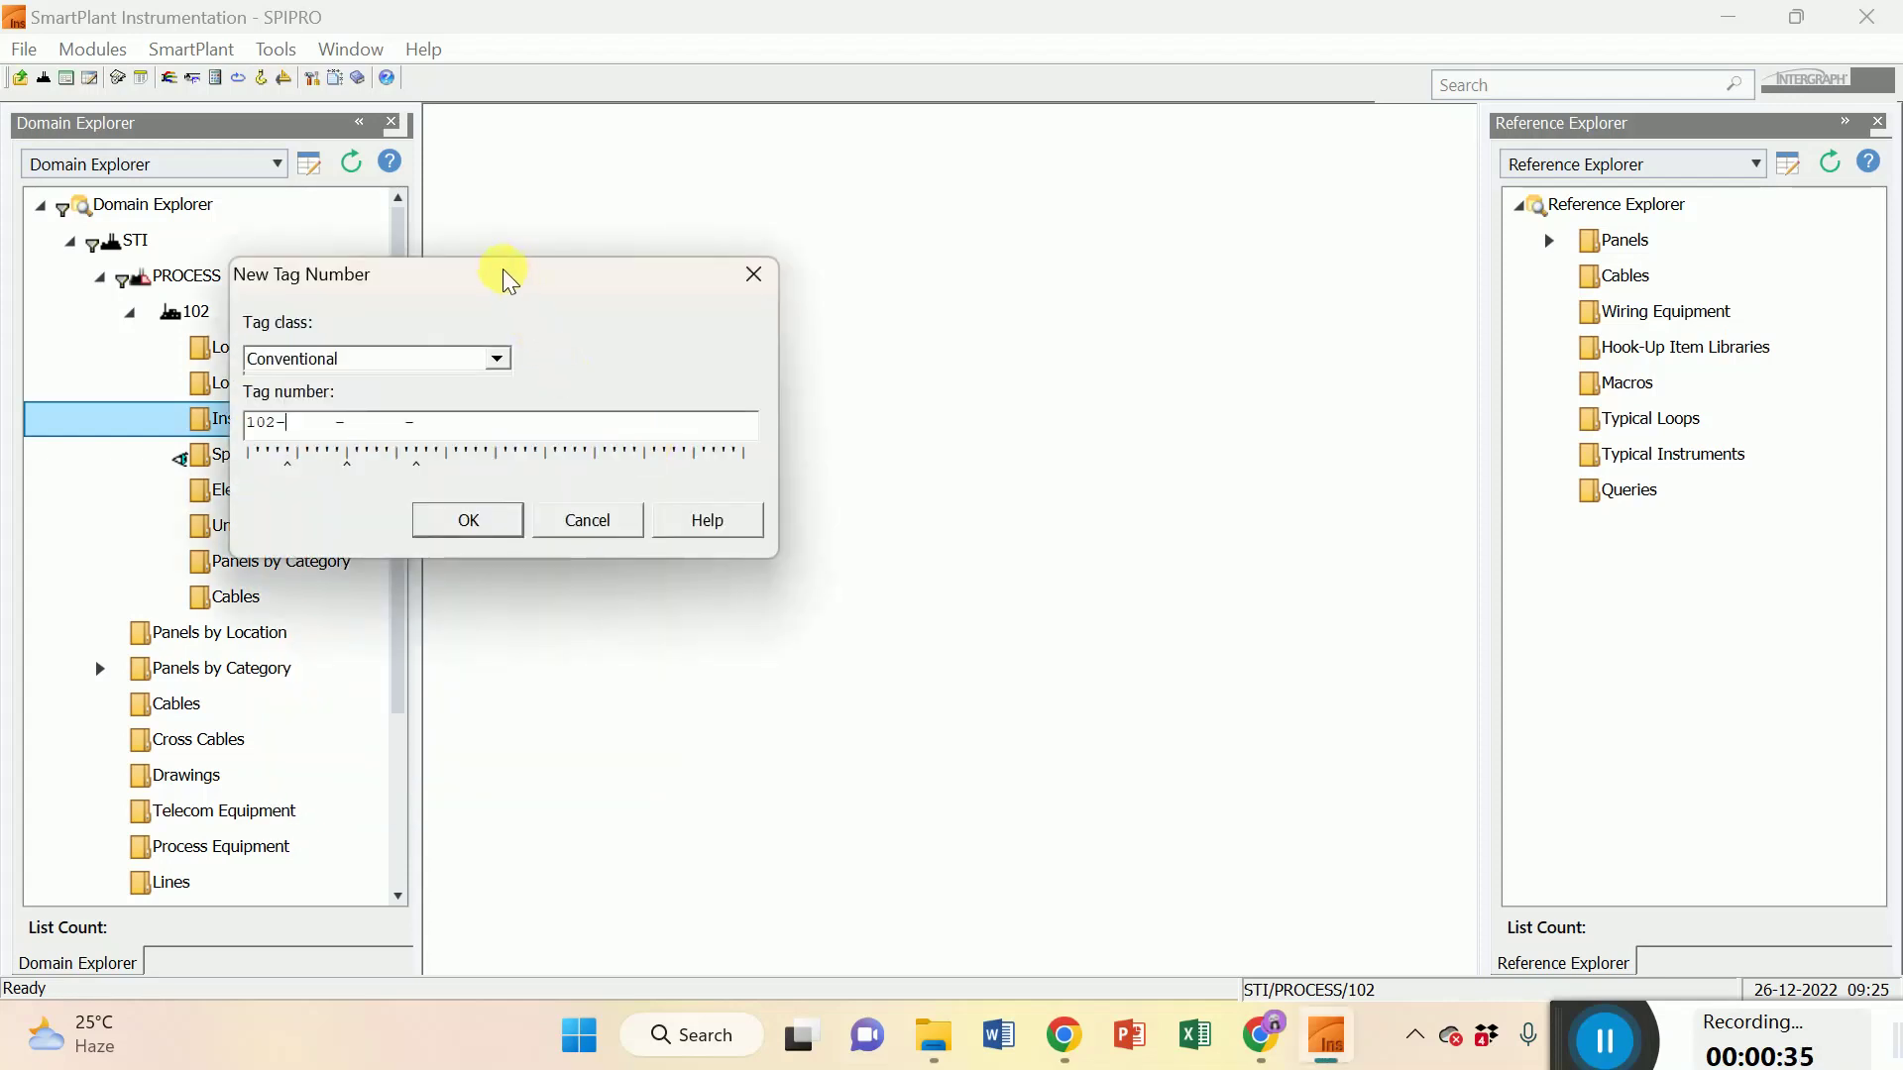
drag(501, 272, 868, 276)
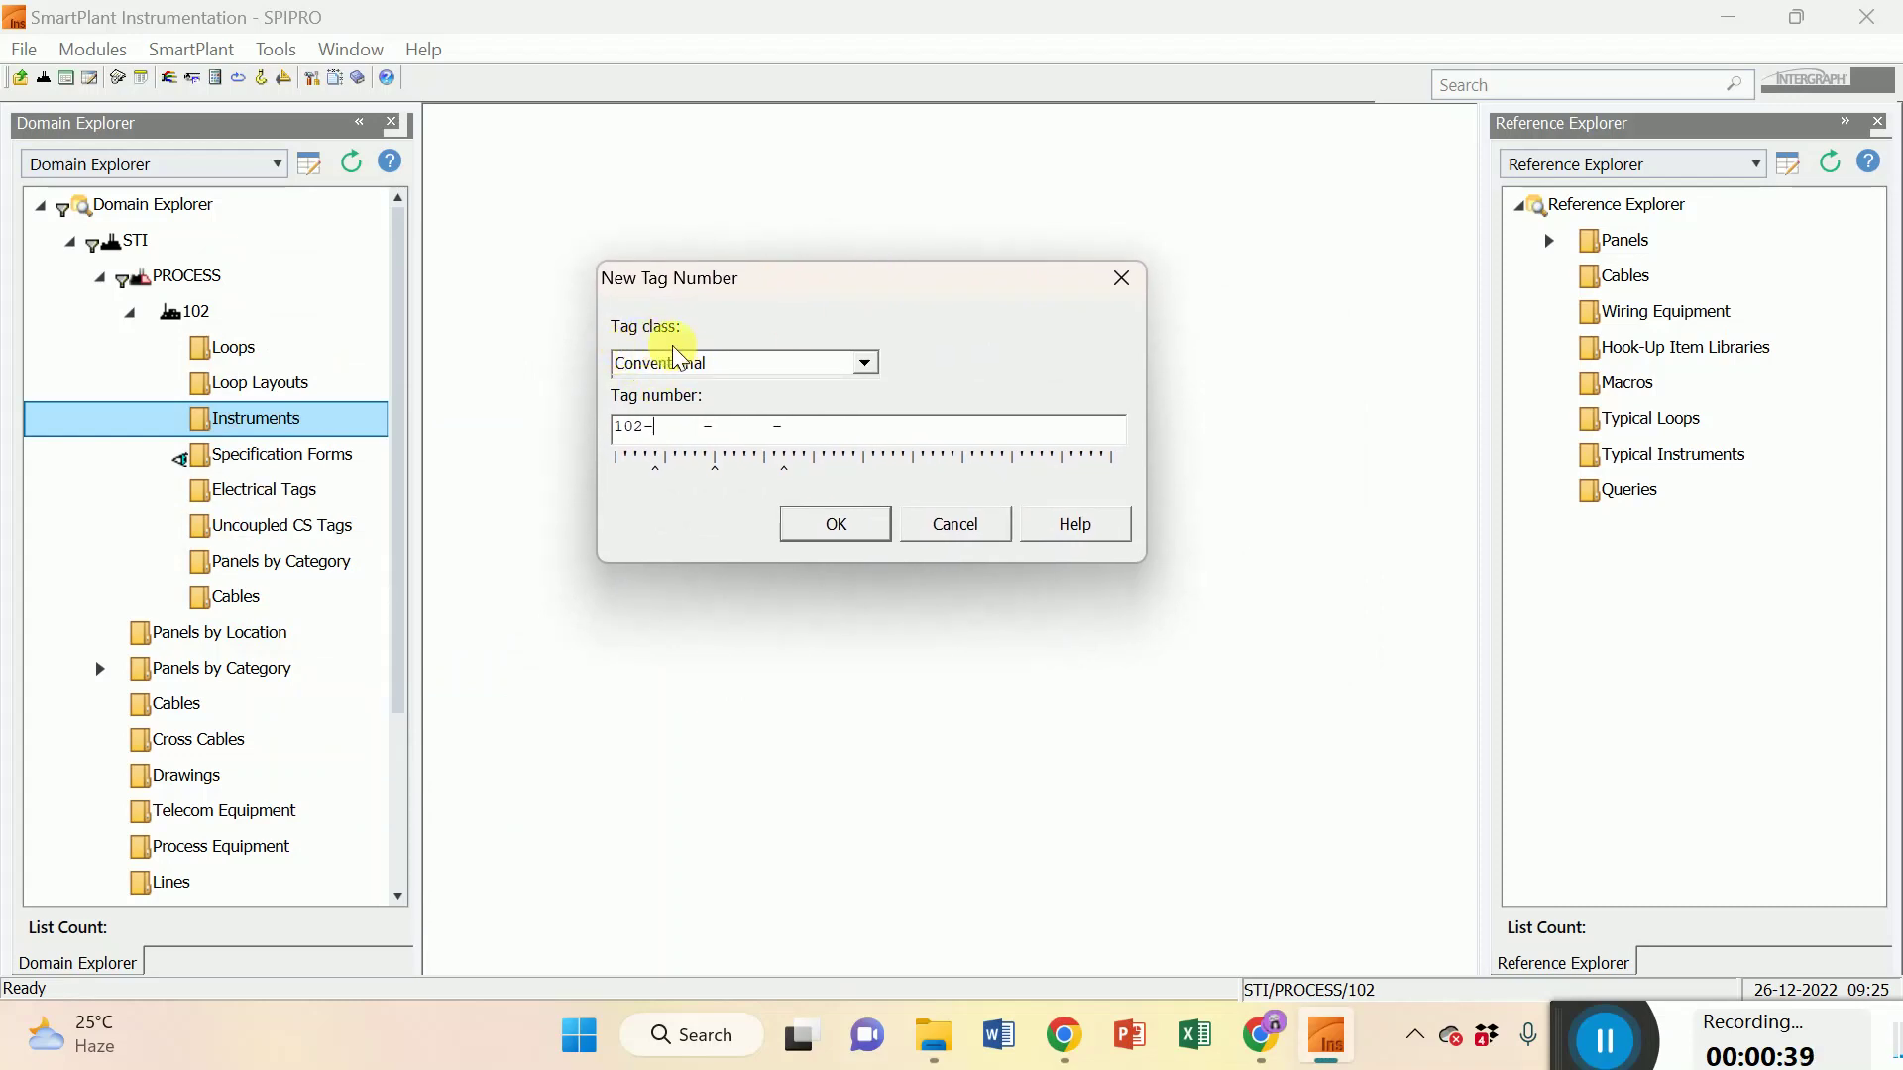
click(690, 363)
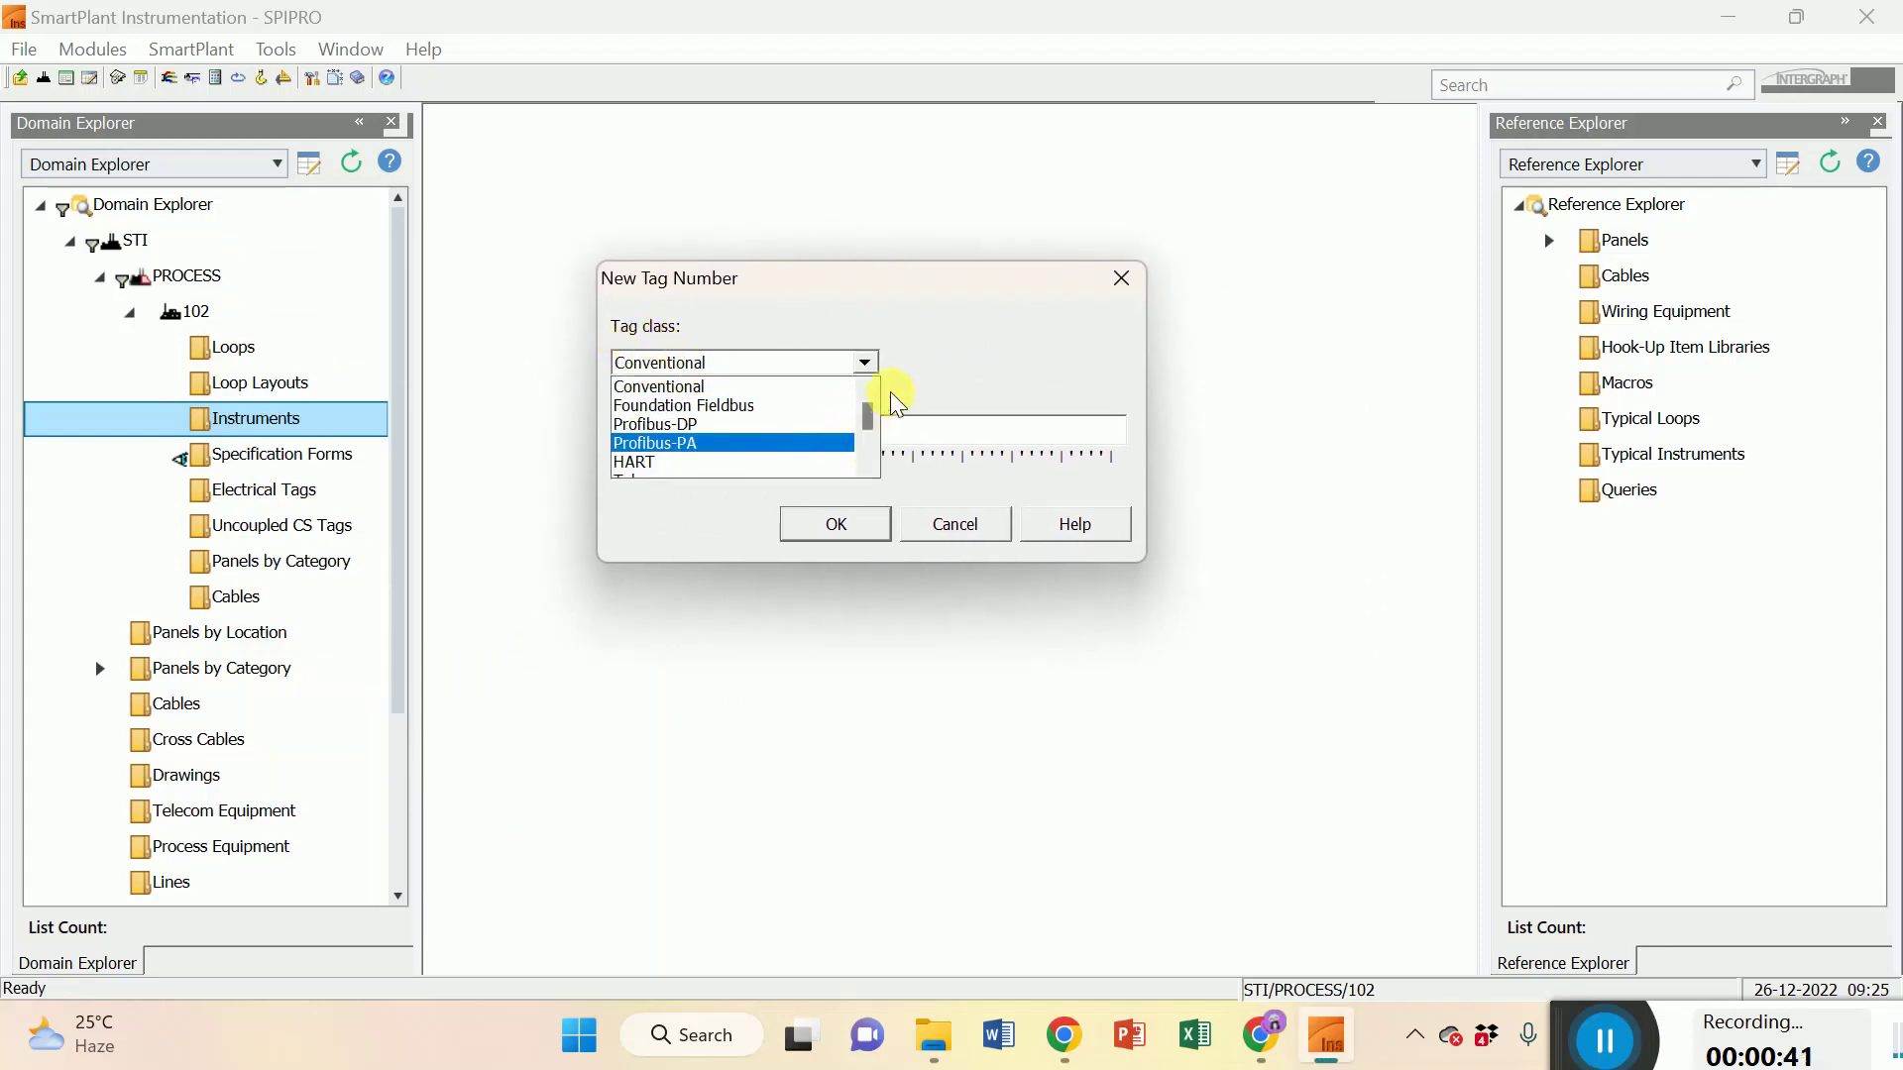
mouse_move(864, 417)
mouse_down()
mouse_move(860, 468)
mouse_move(871, 393)
mouse_up()
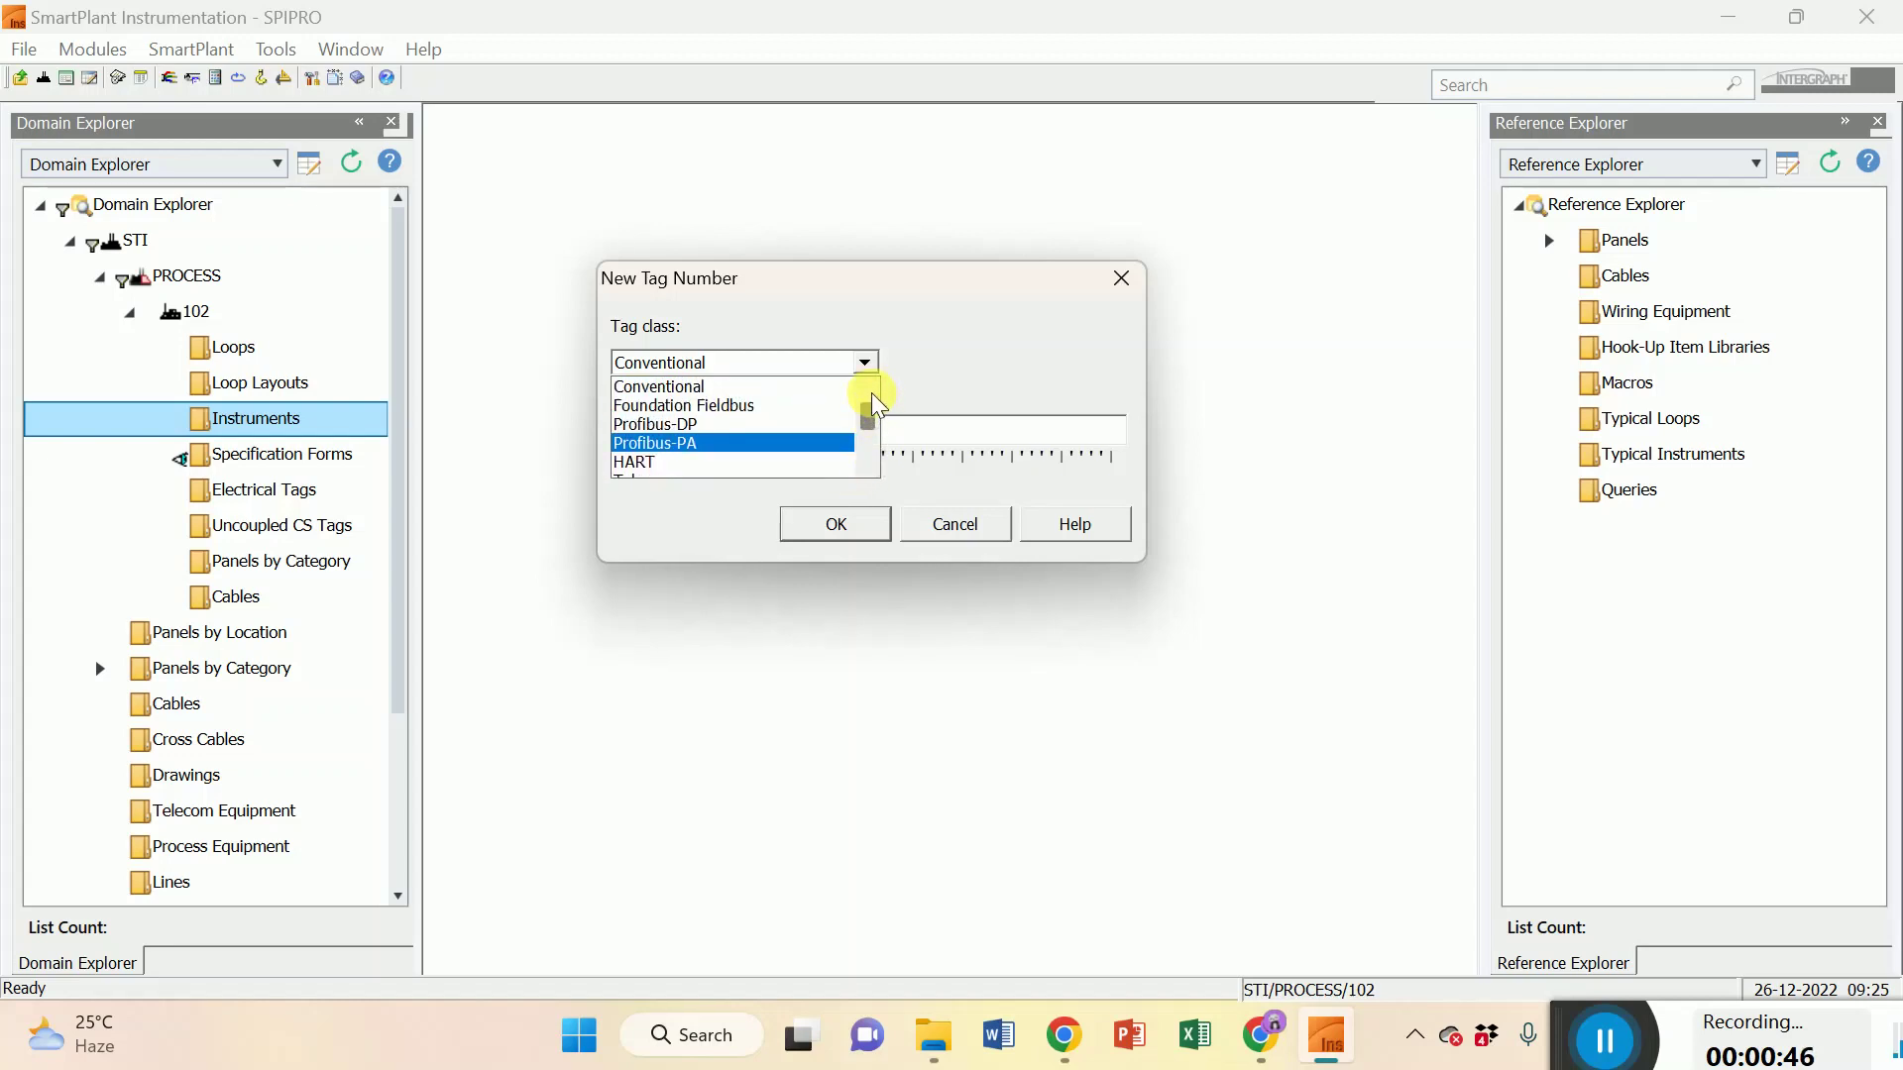
click(674, 386)
click(790, 363)
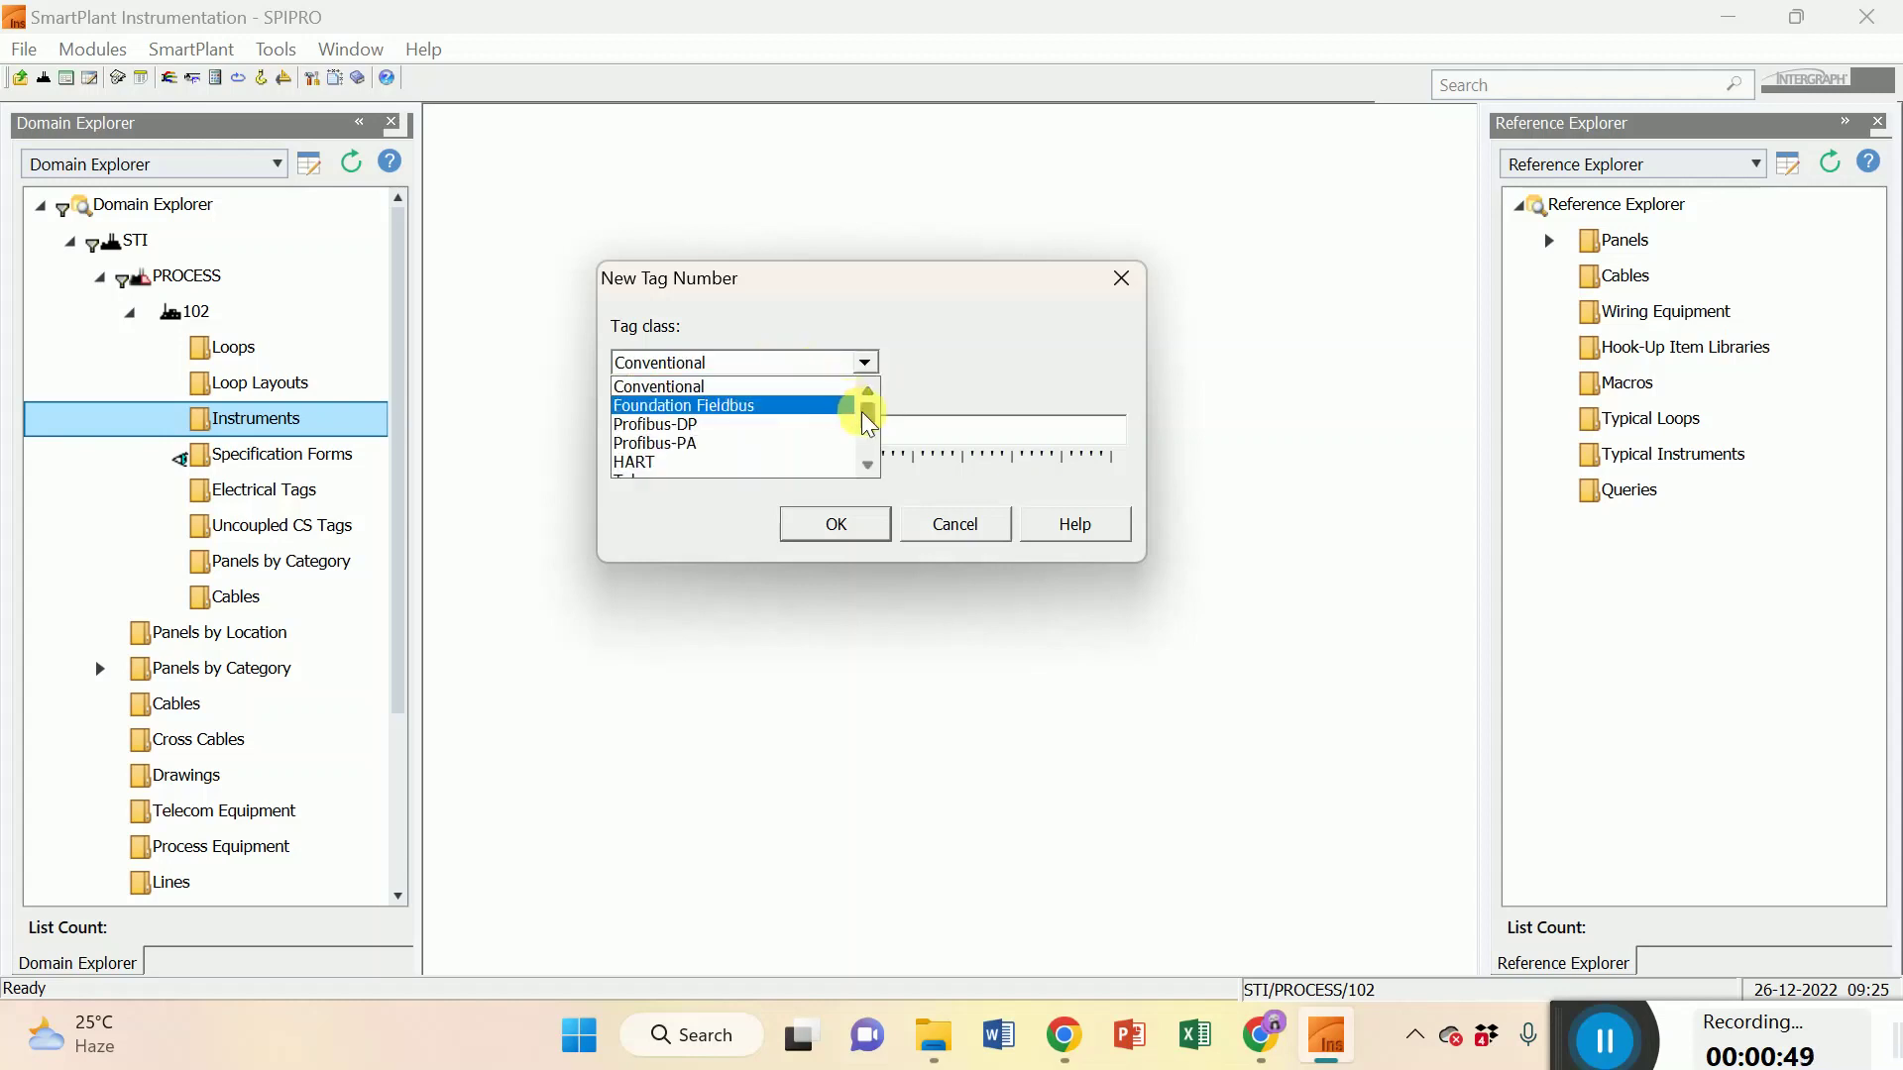
click(868, 464)
click(868, 466)
click(868, 465)
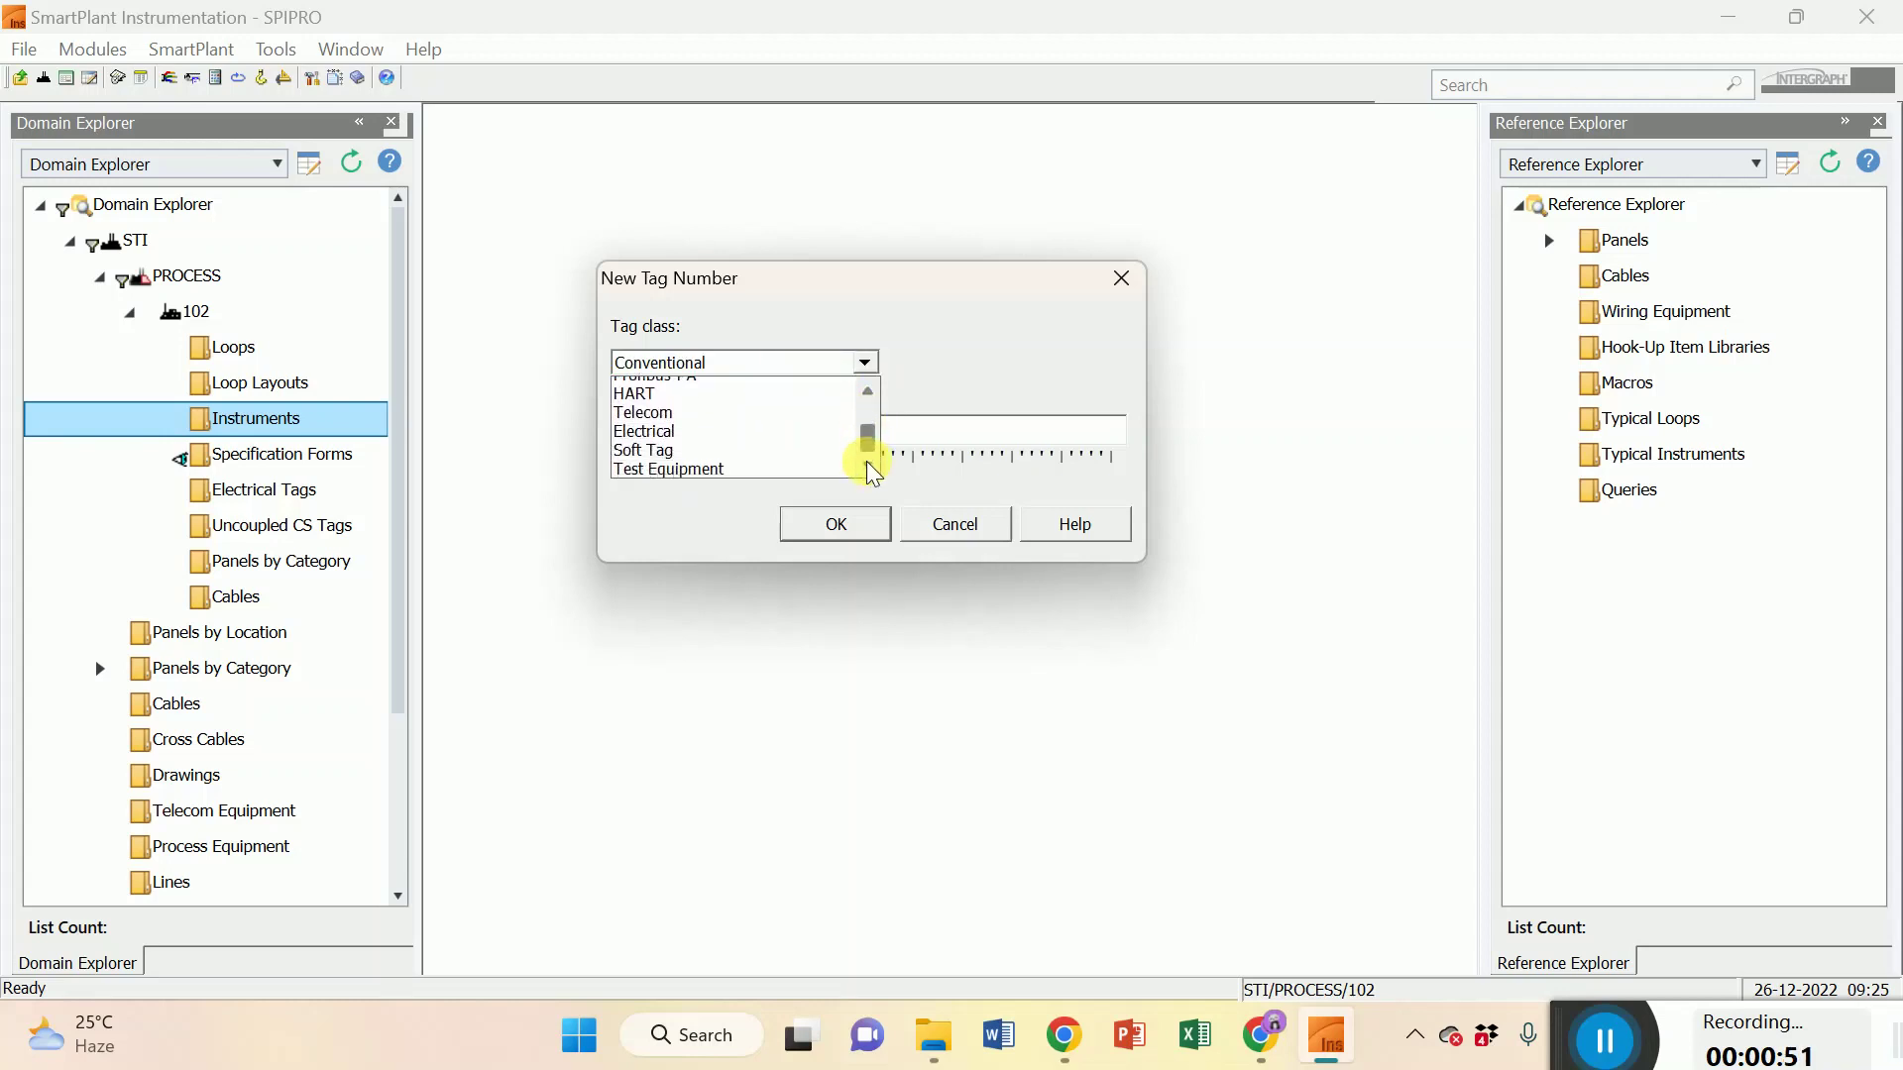
click(868, 466)
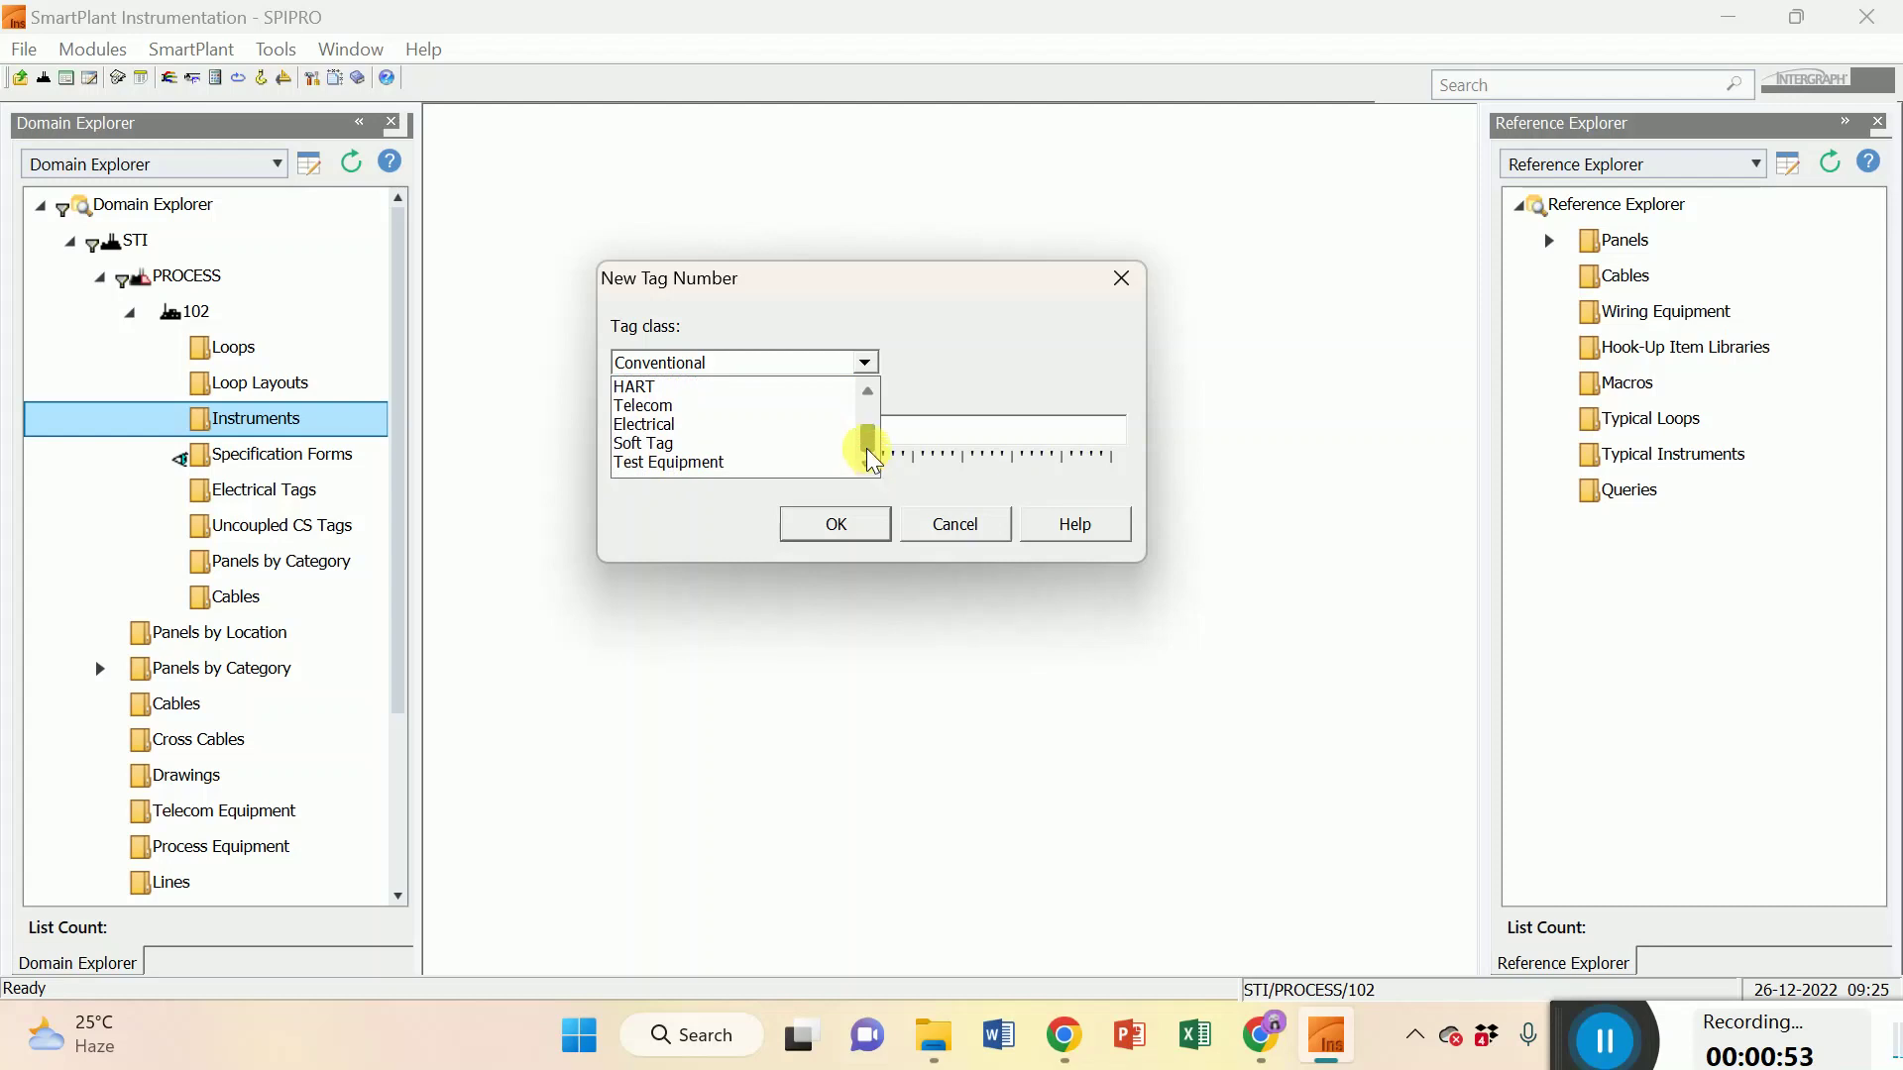
click(868, 393)
click(868, 392)
click(868, 392)
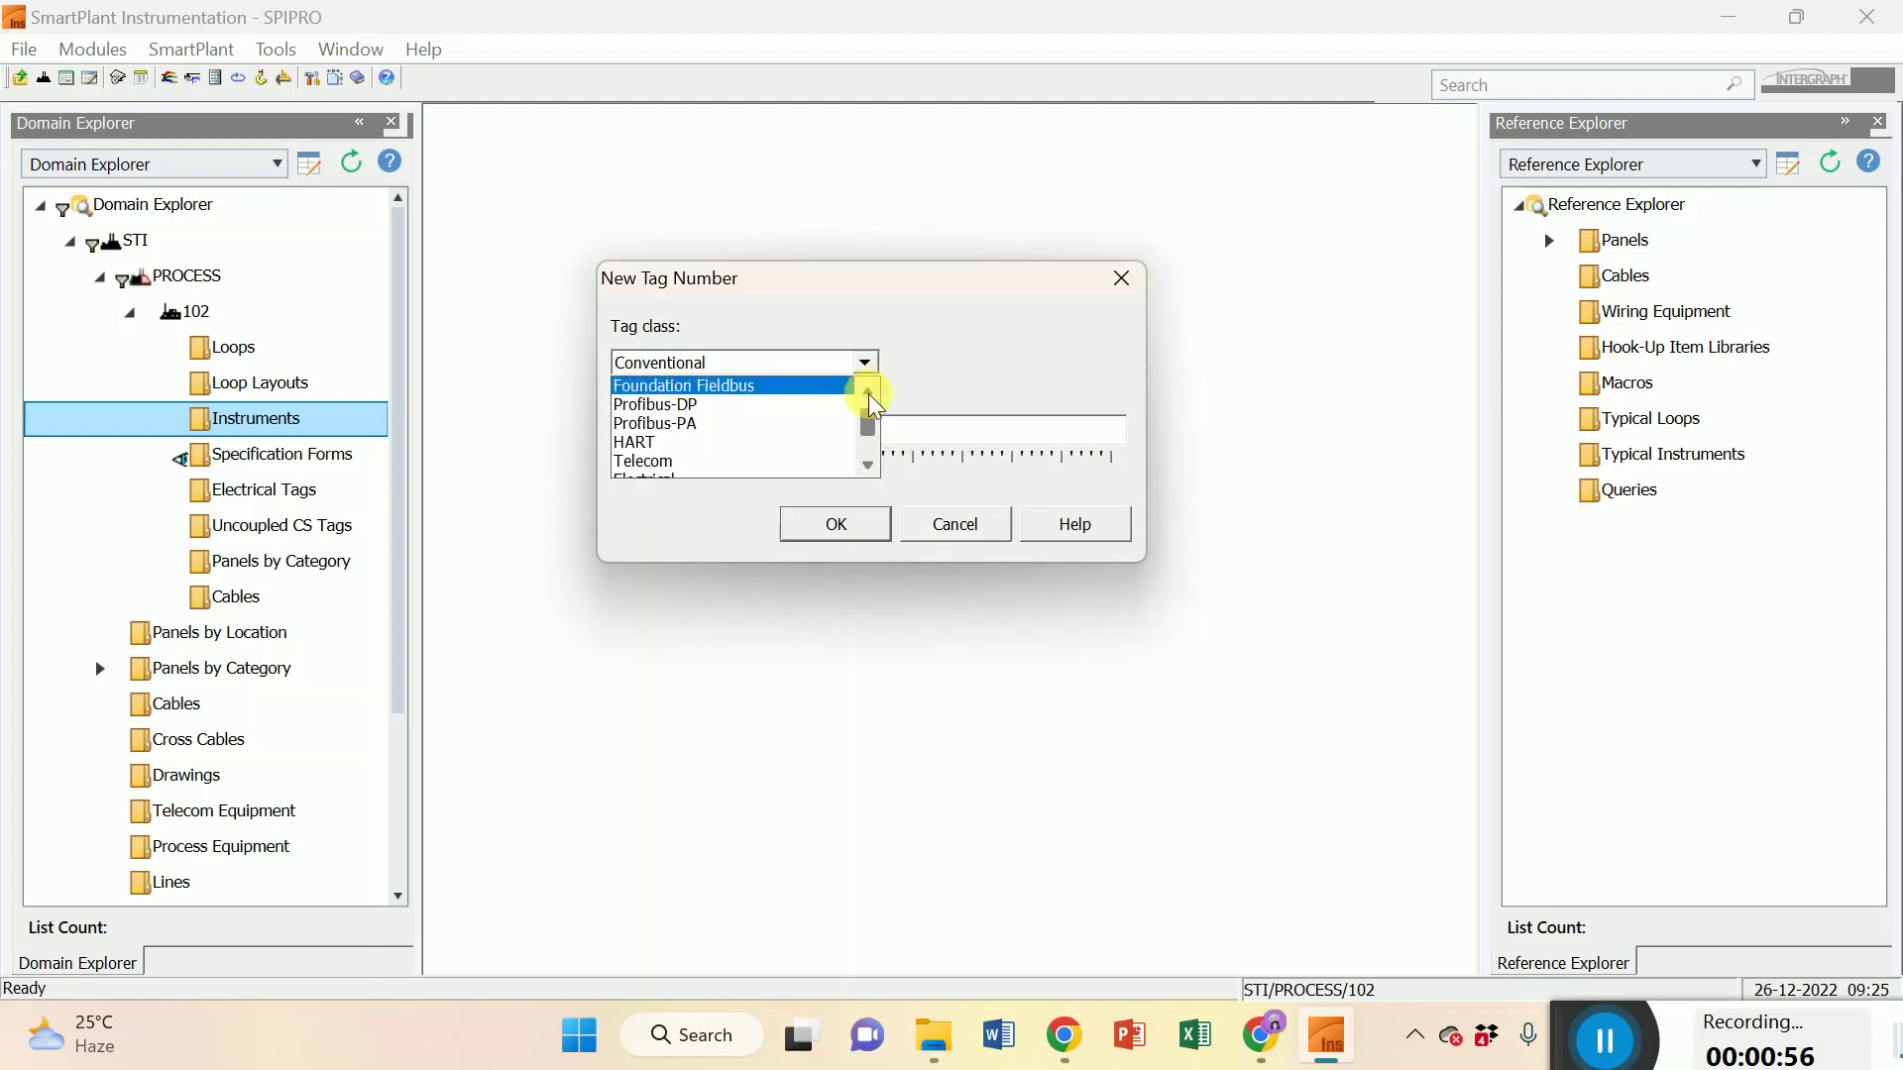
click(868, 393)
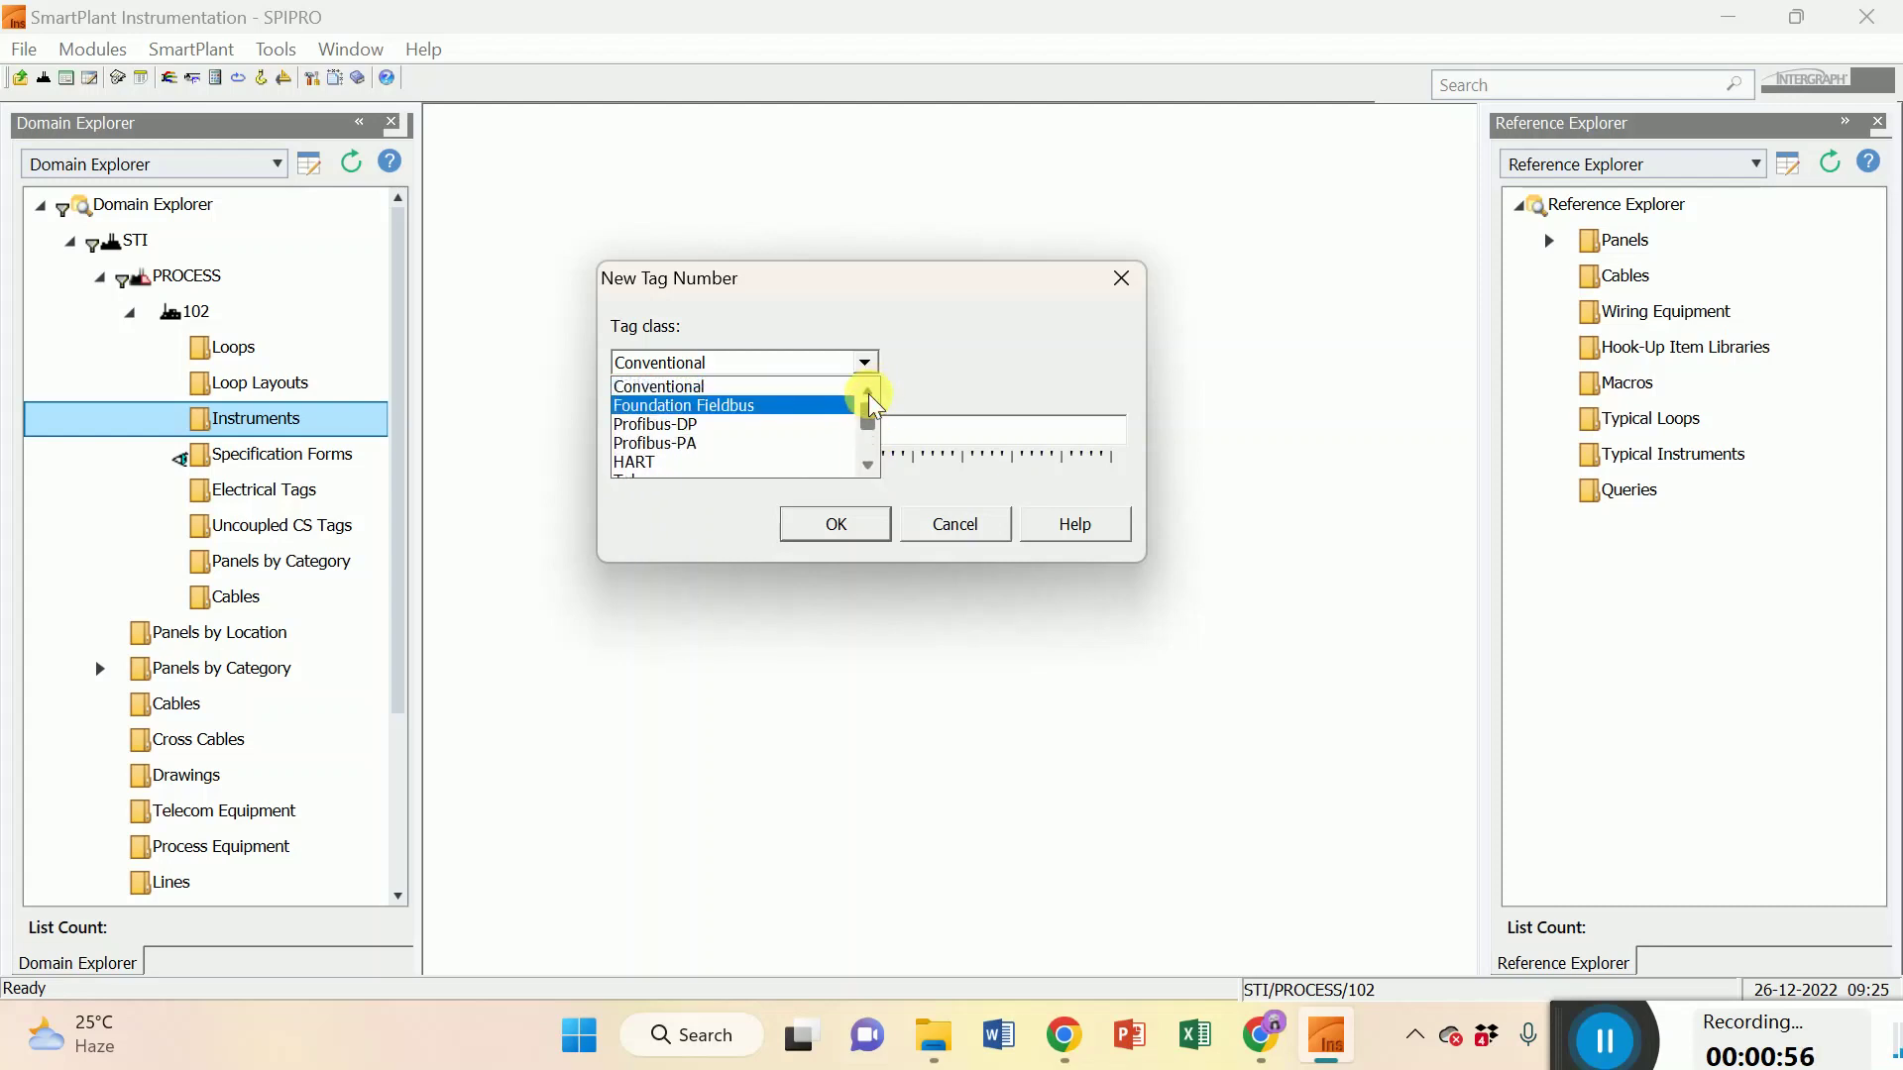
click(733, 385)
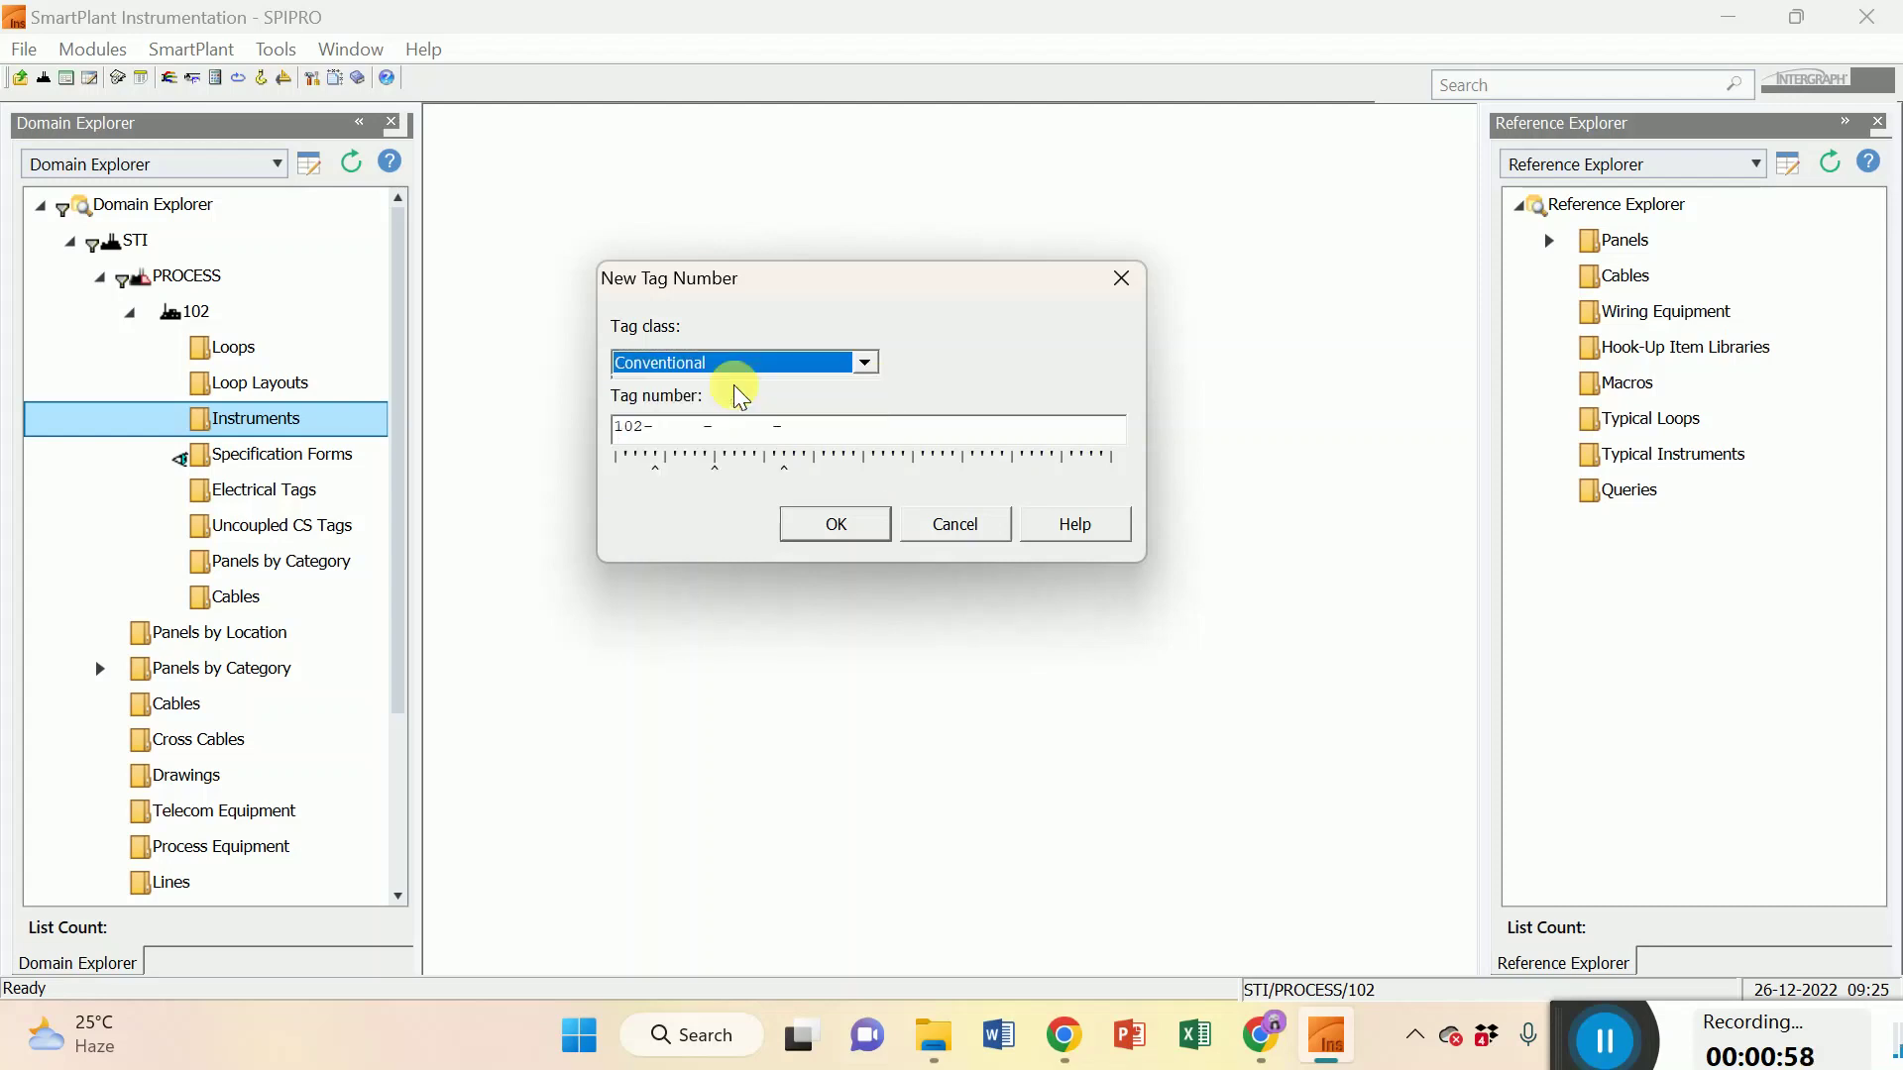
Place the caret right after the 102- prefix in the tag number field.
click(658, 434)
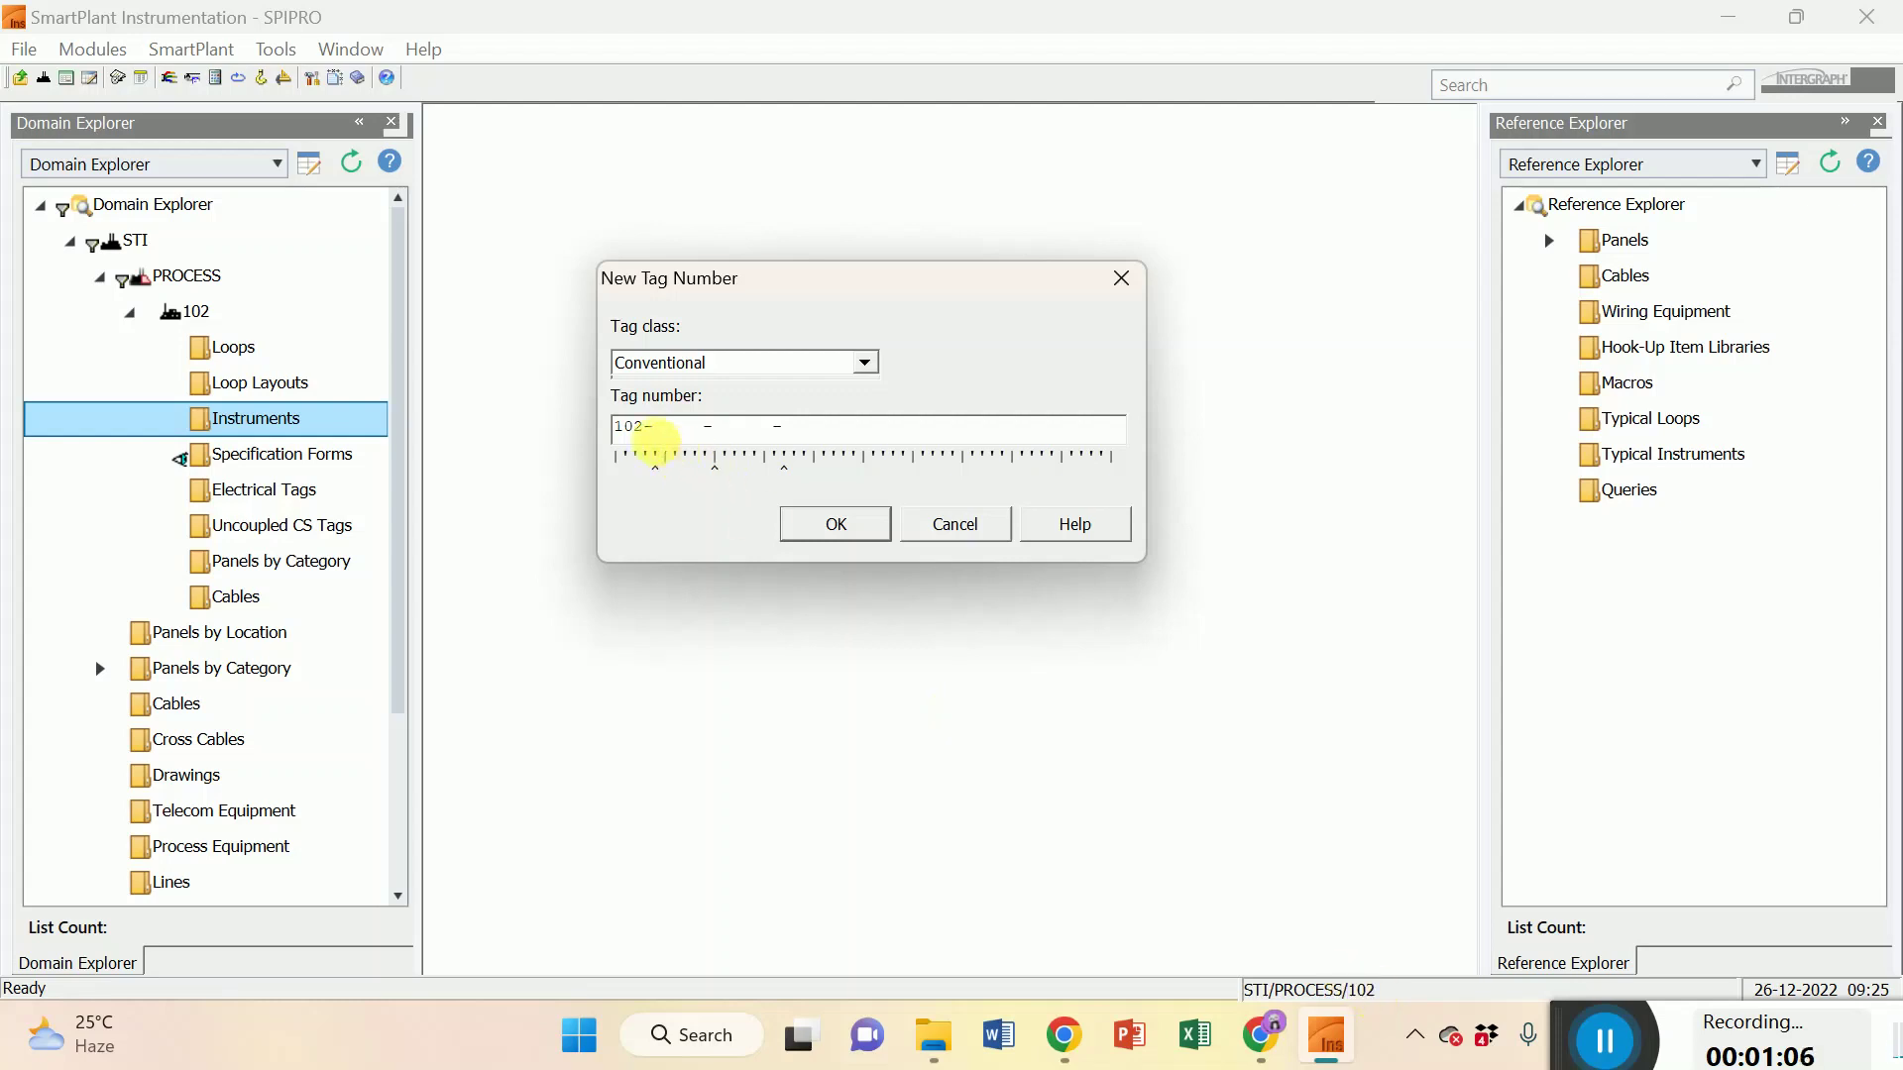
drag(654, 437, 610, 432)
click(635, 432)
drag(649, 434, 613, 434)
click(649, 434)
drag(656, 437, 623, 432)
click(656, 442)
Complete the tag number as 102-FT-1015, correcting the mistyped digit.
text(FT)
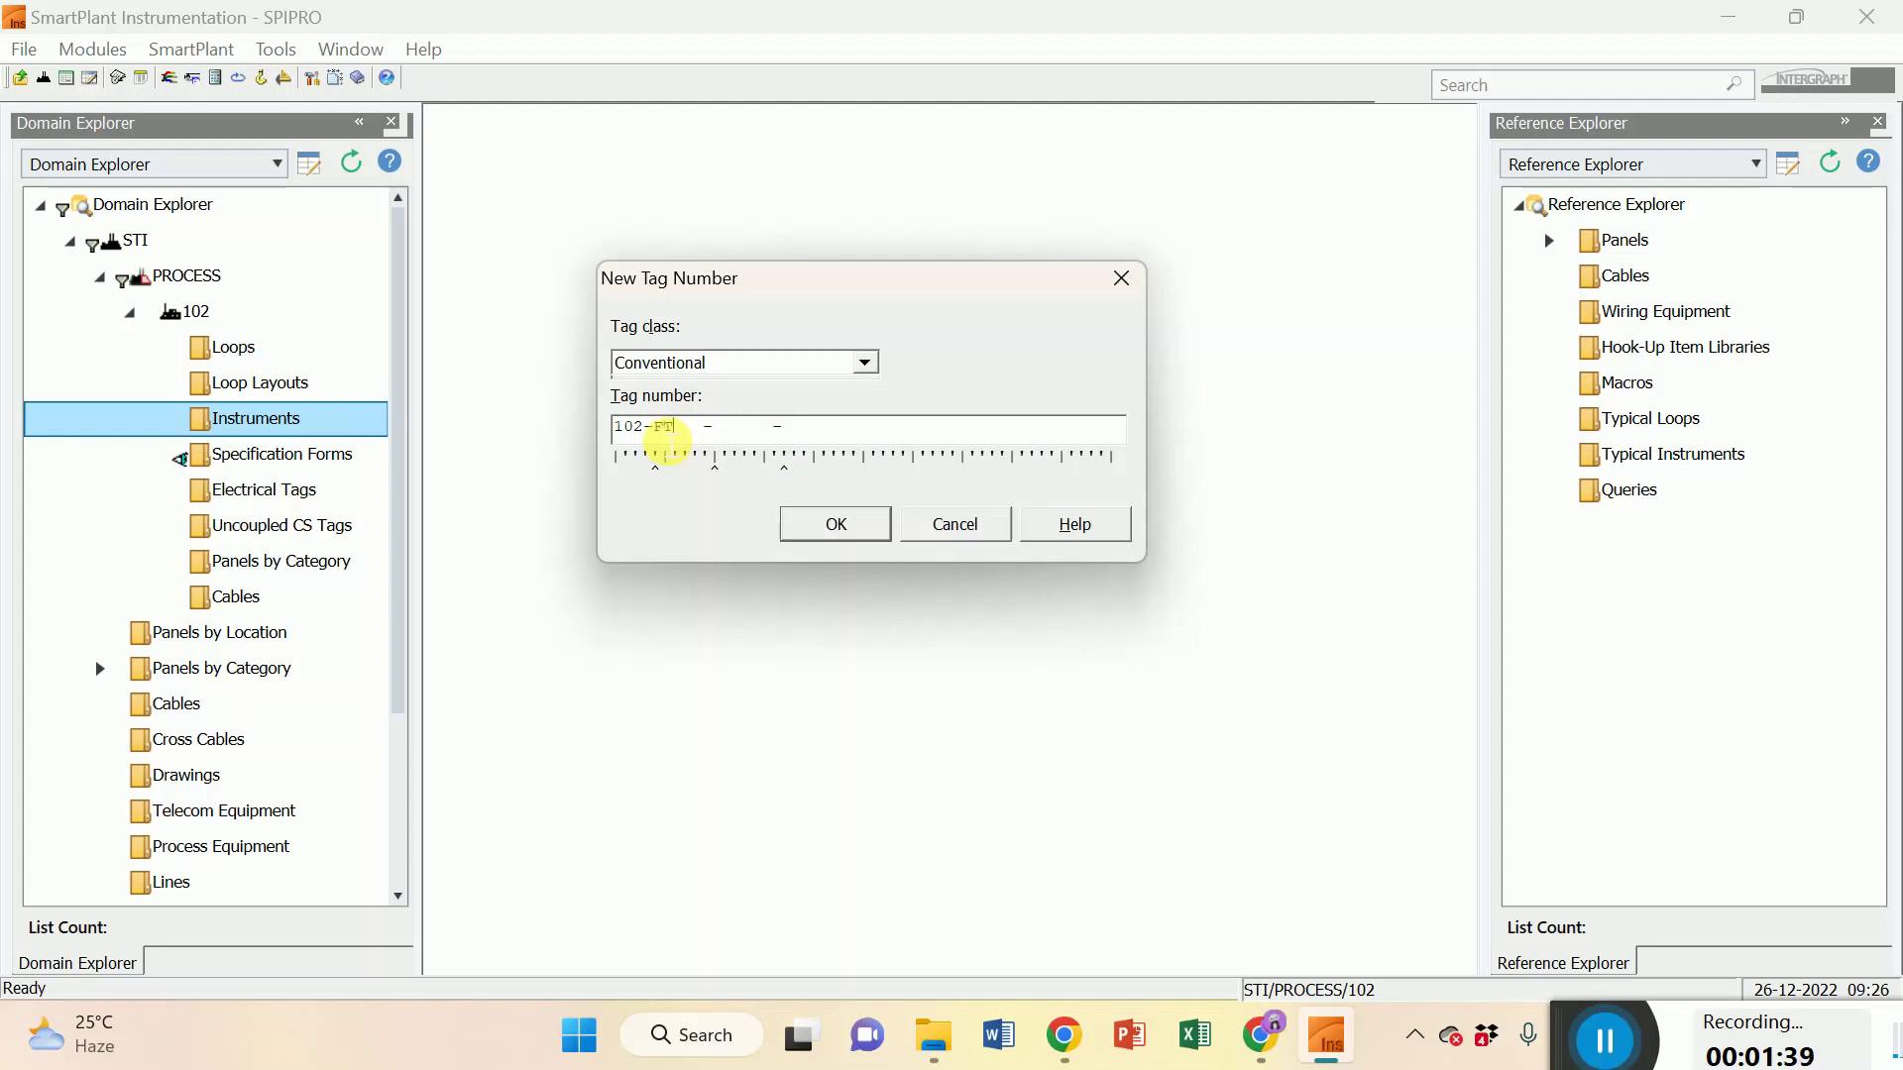
key(BackSpace)
key(BackSpace)
text(FT-)
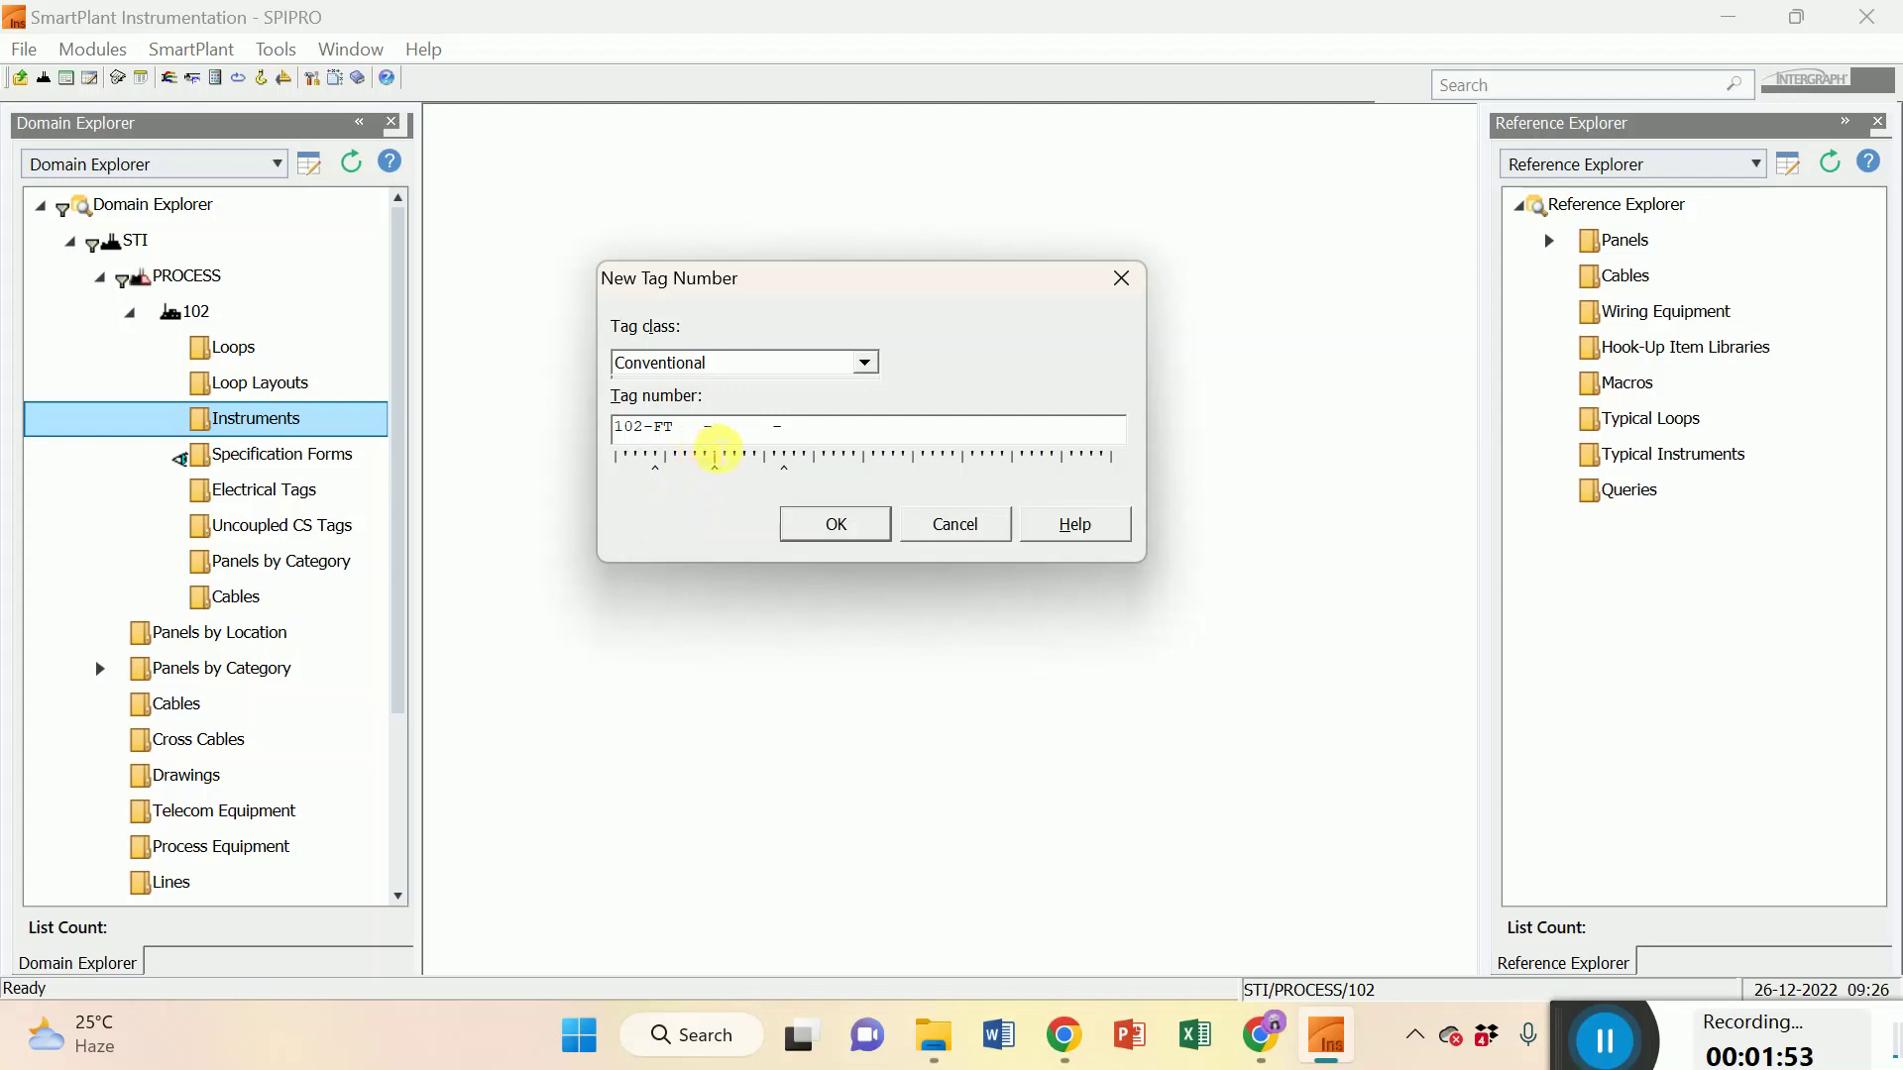
key(Left)
key(Left)
text(1005)
key(BackSpace)
text(5)
Confirm tag 102-FT-1015 and choose MASS FLOW TRANSMITTER as its instrument type.
click(835, 523)
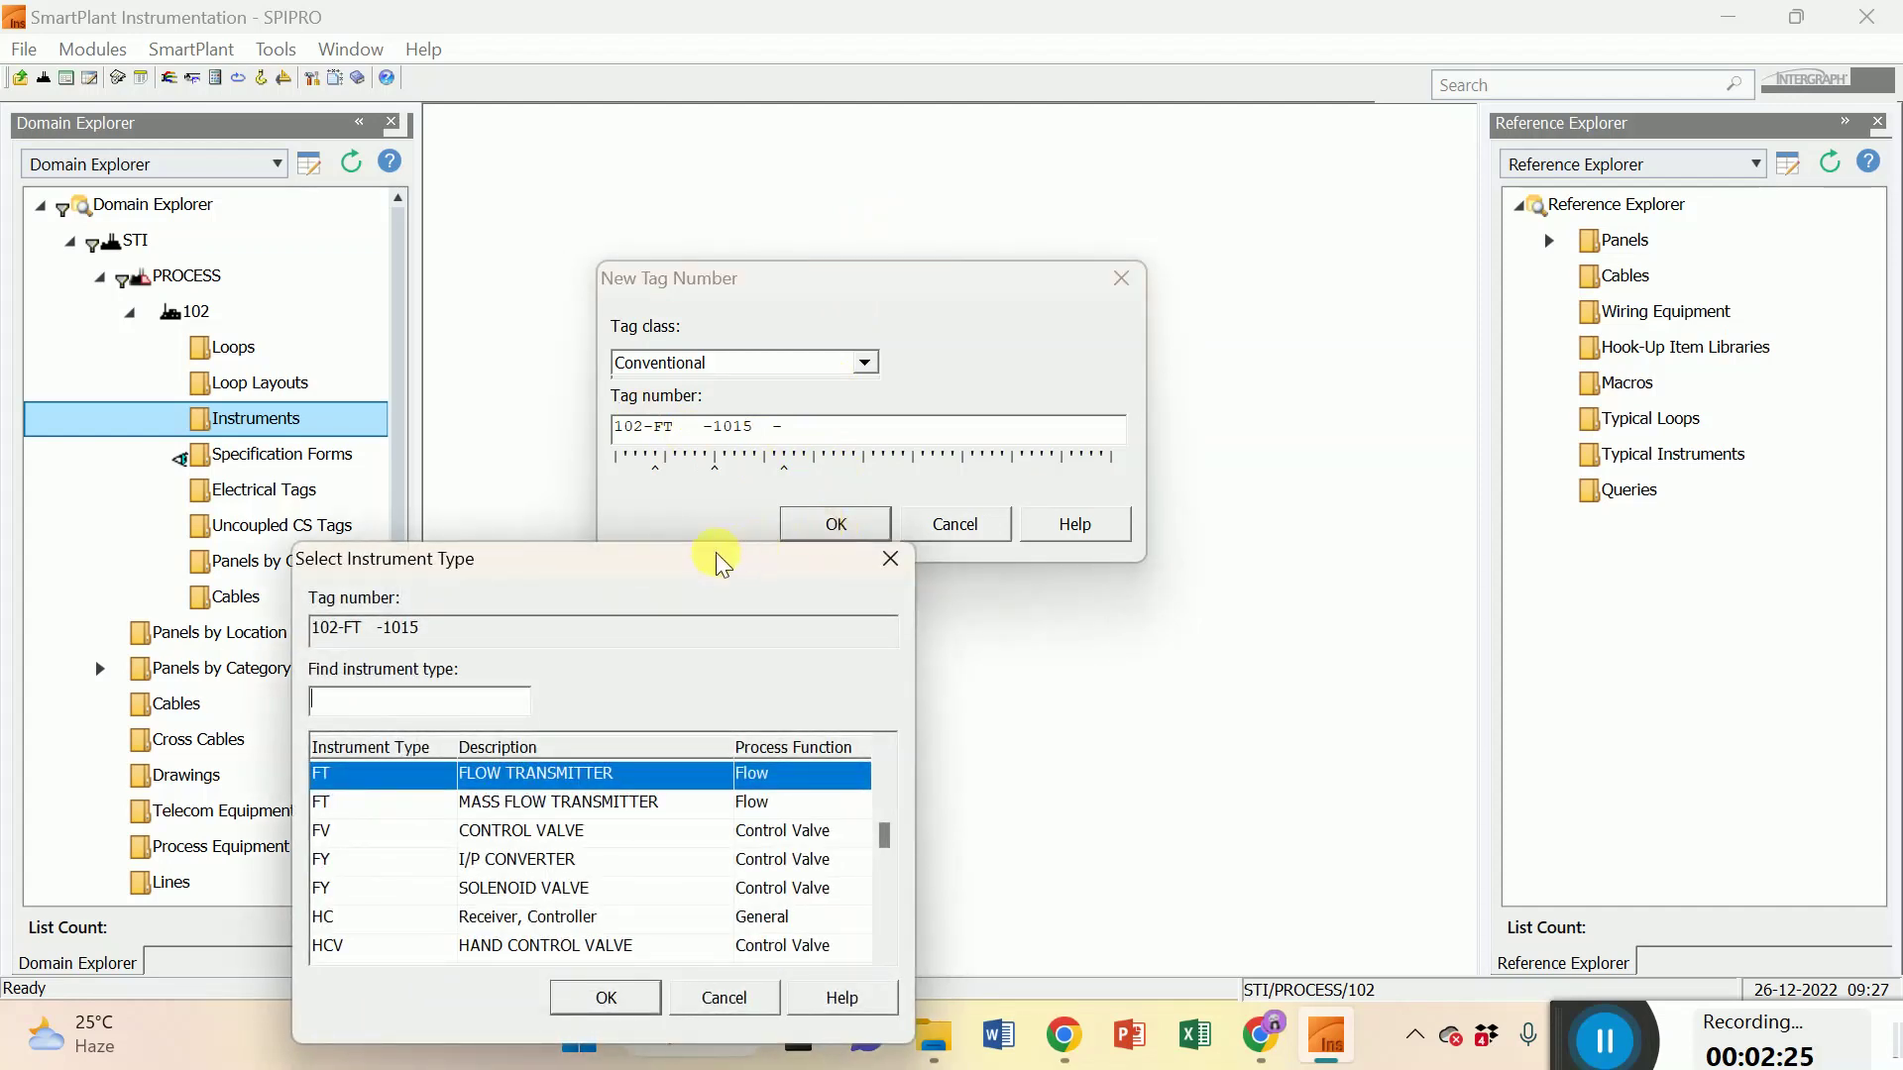
drag(685, 555, 1133, 253)
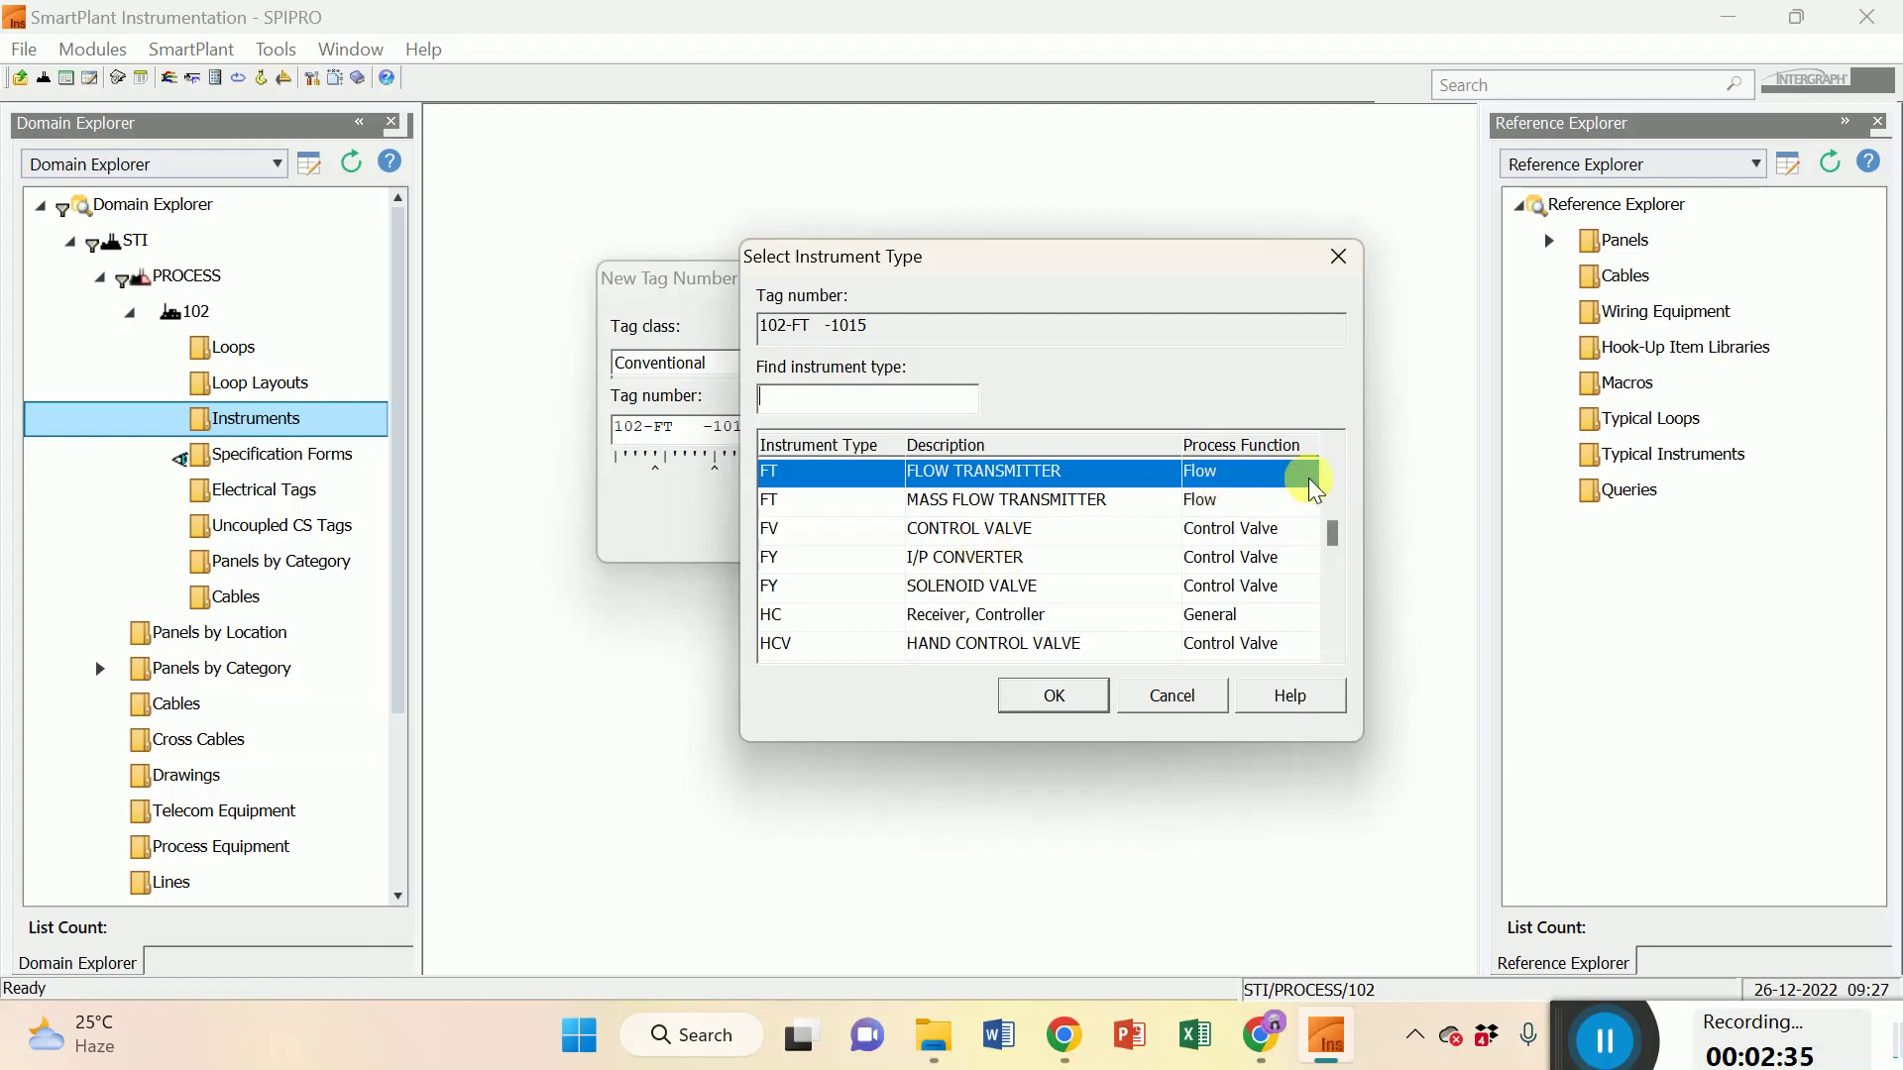
click(1330, 462)
click(1330, 461)
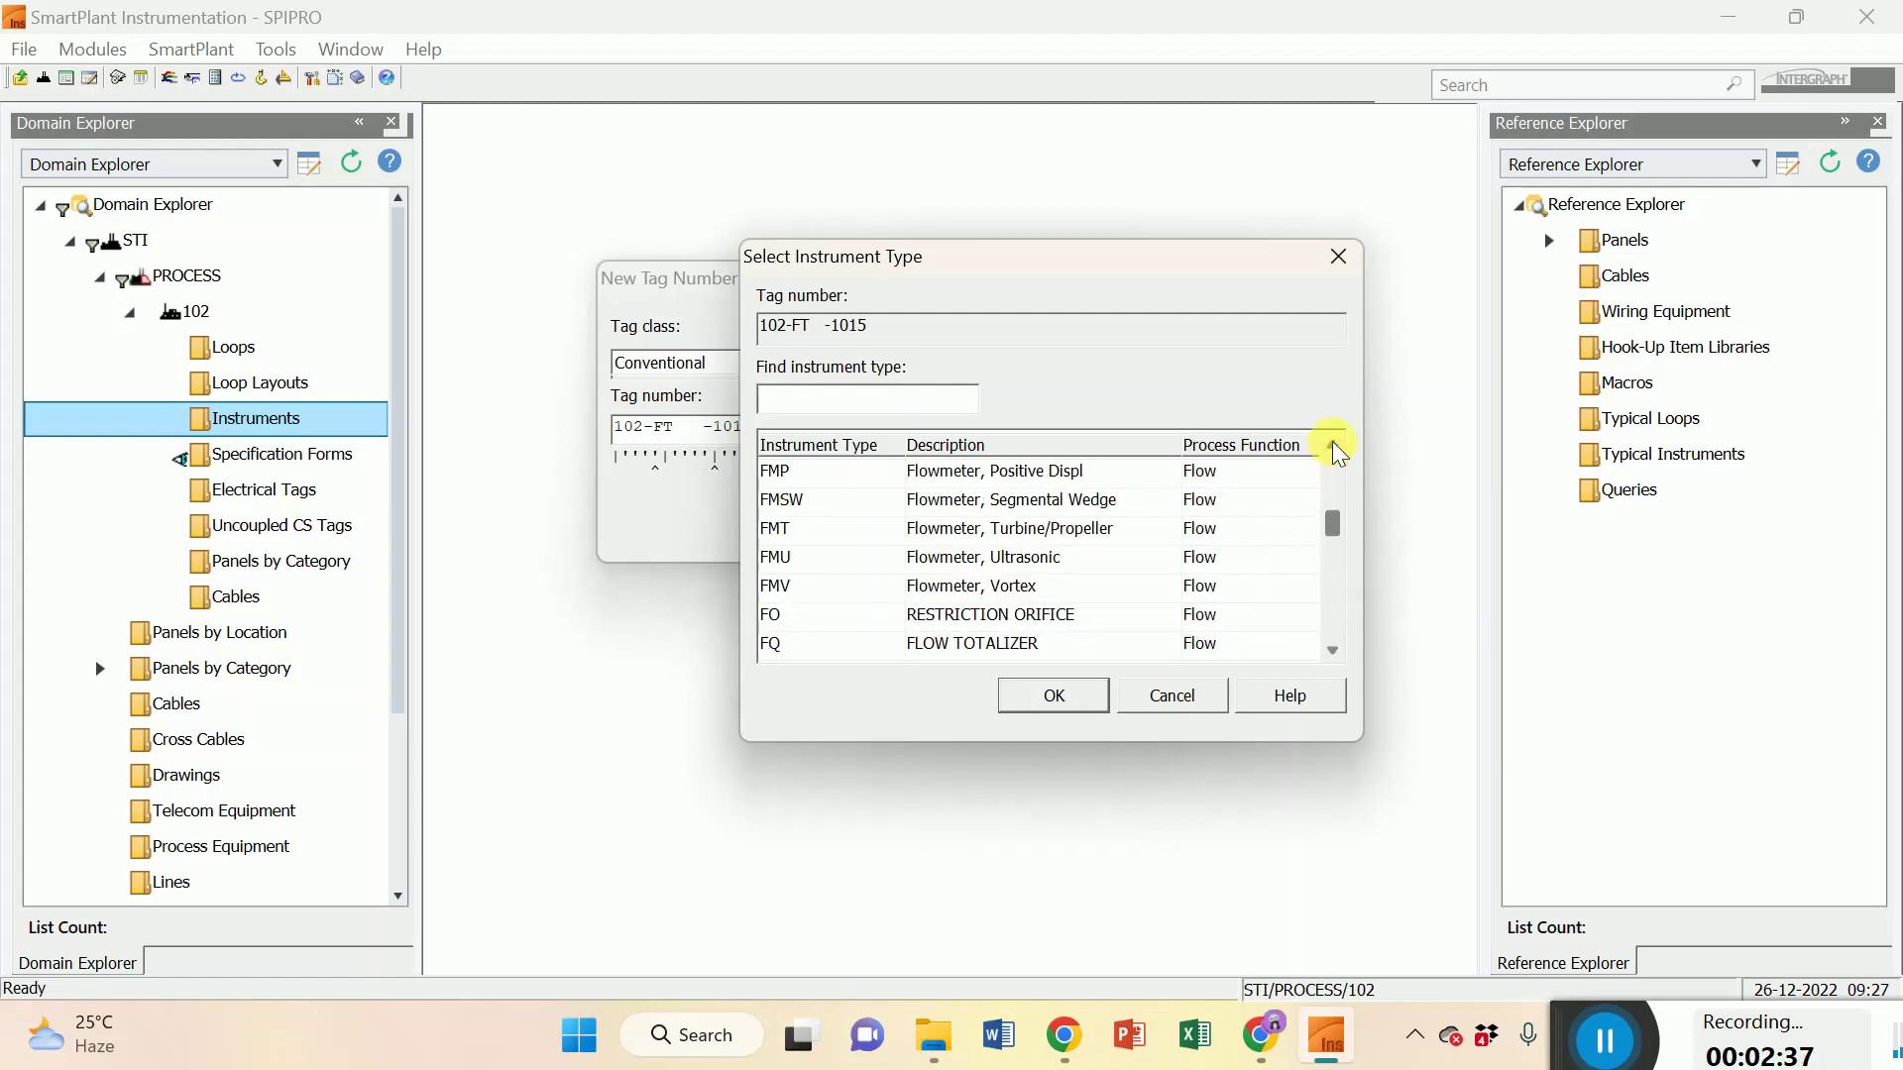
click(1332, 442)
click(1332, 442)
click(1333, 505)
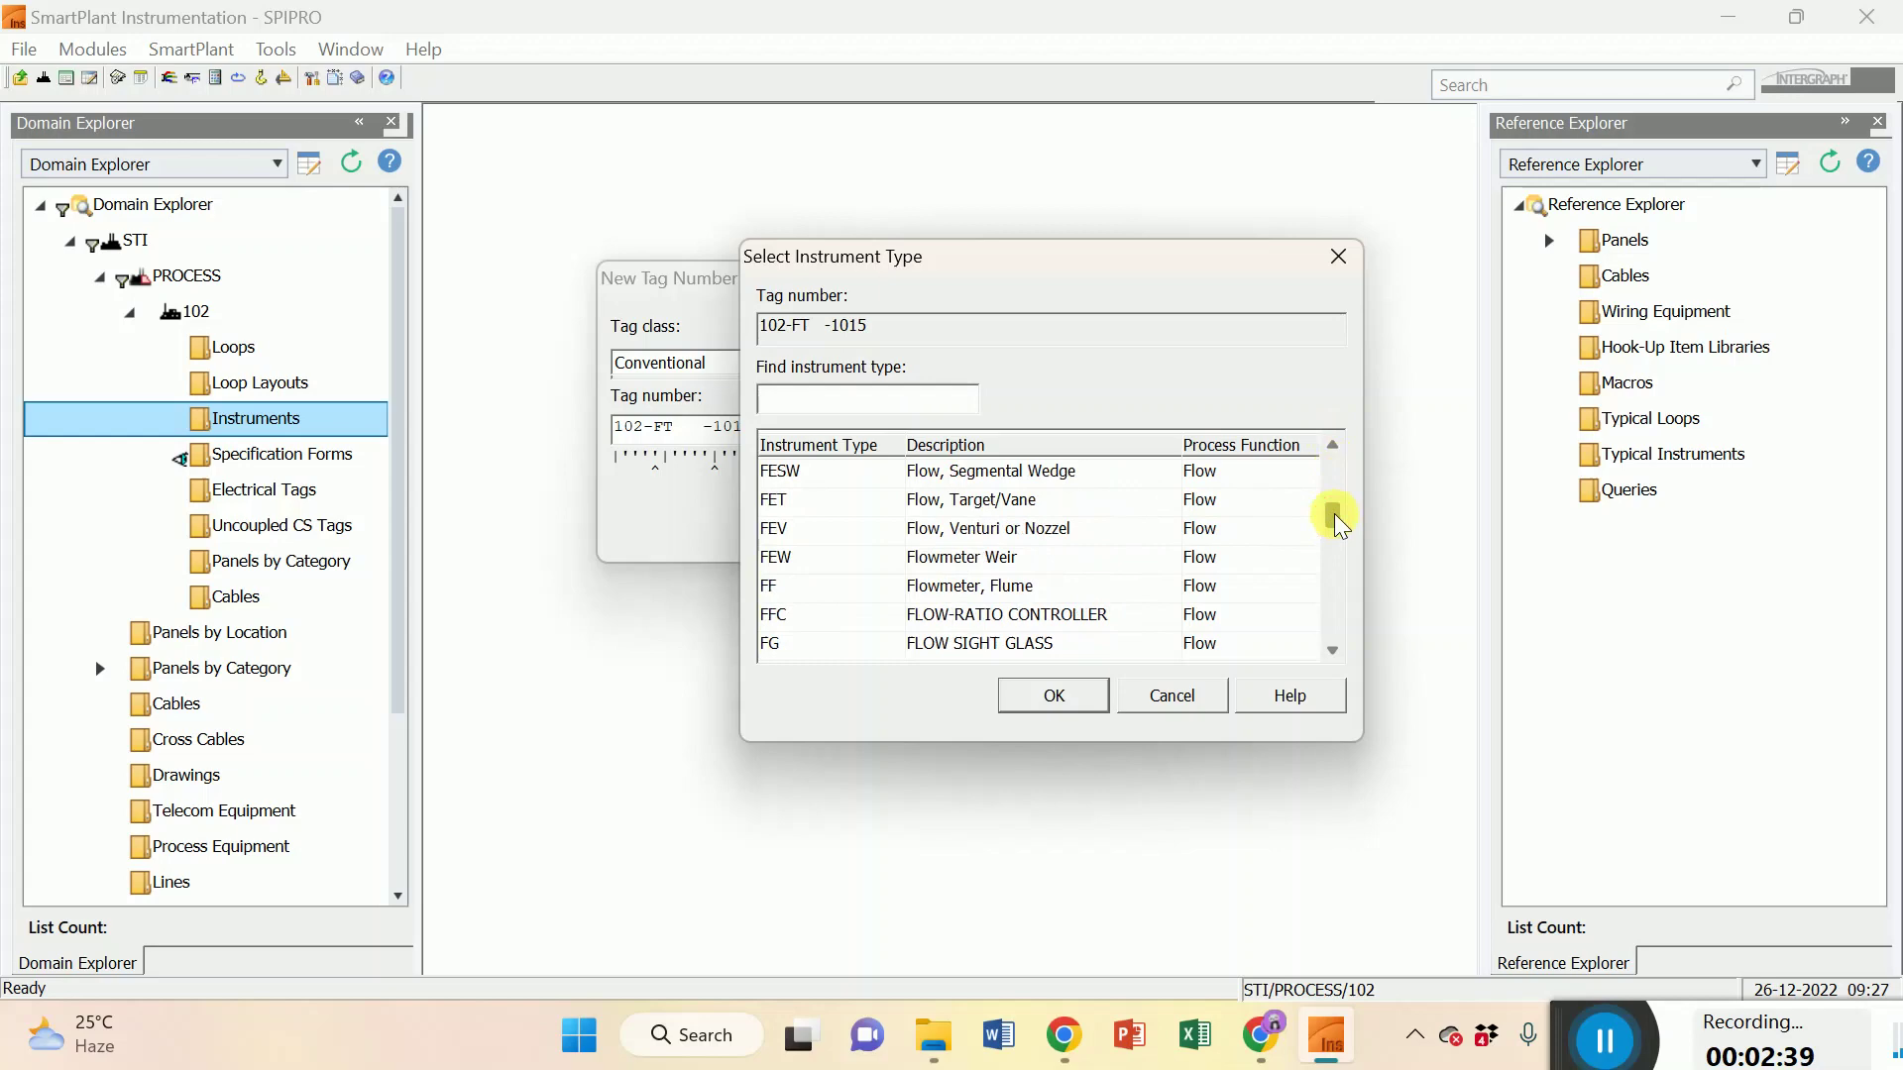
mouse_move(1333, 513)
mouse_down()
mouse_move(1338, 485)
mouse_move(1336, 533)
mouse_up()
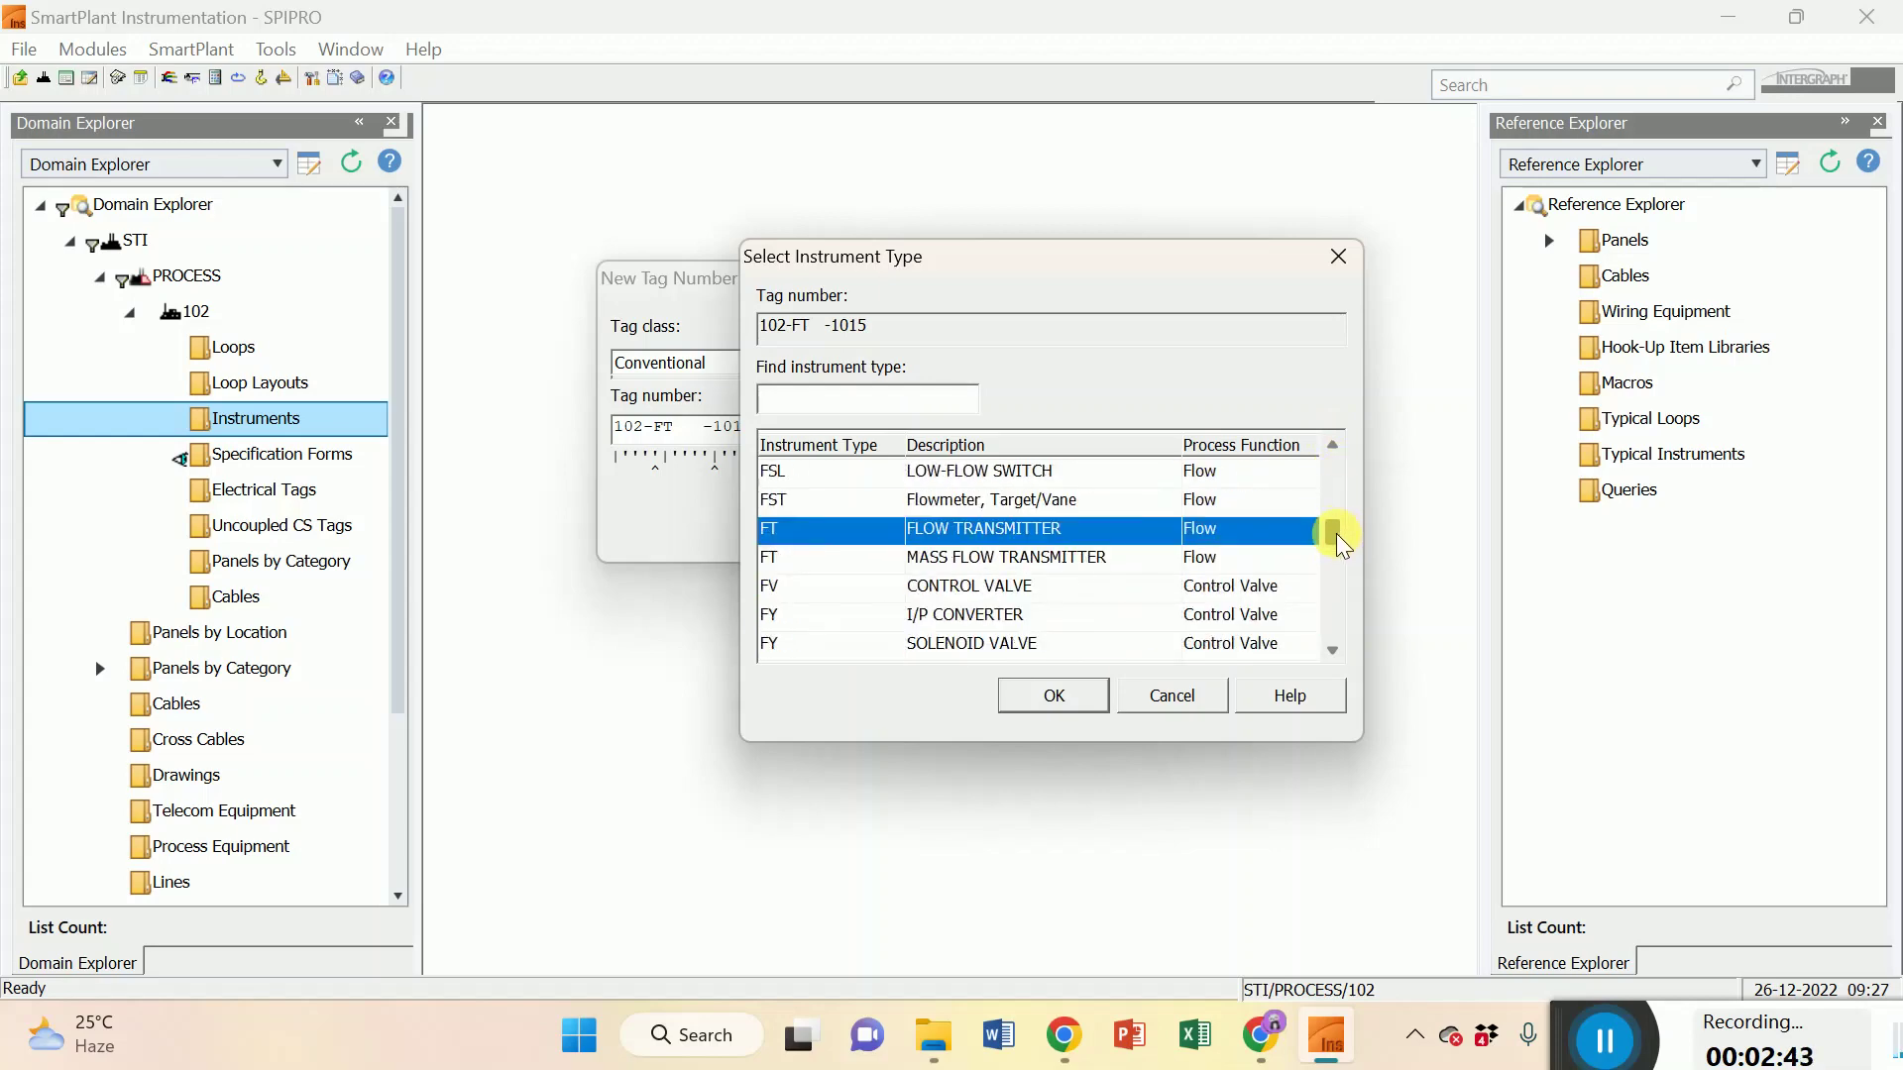
click(947, 561)
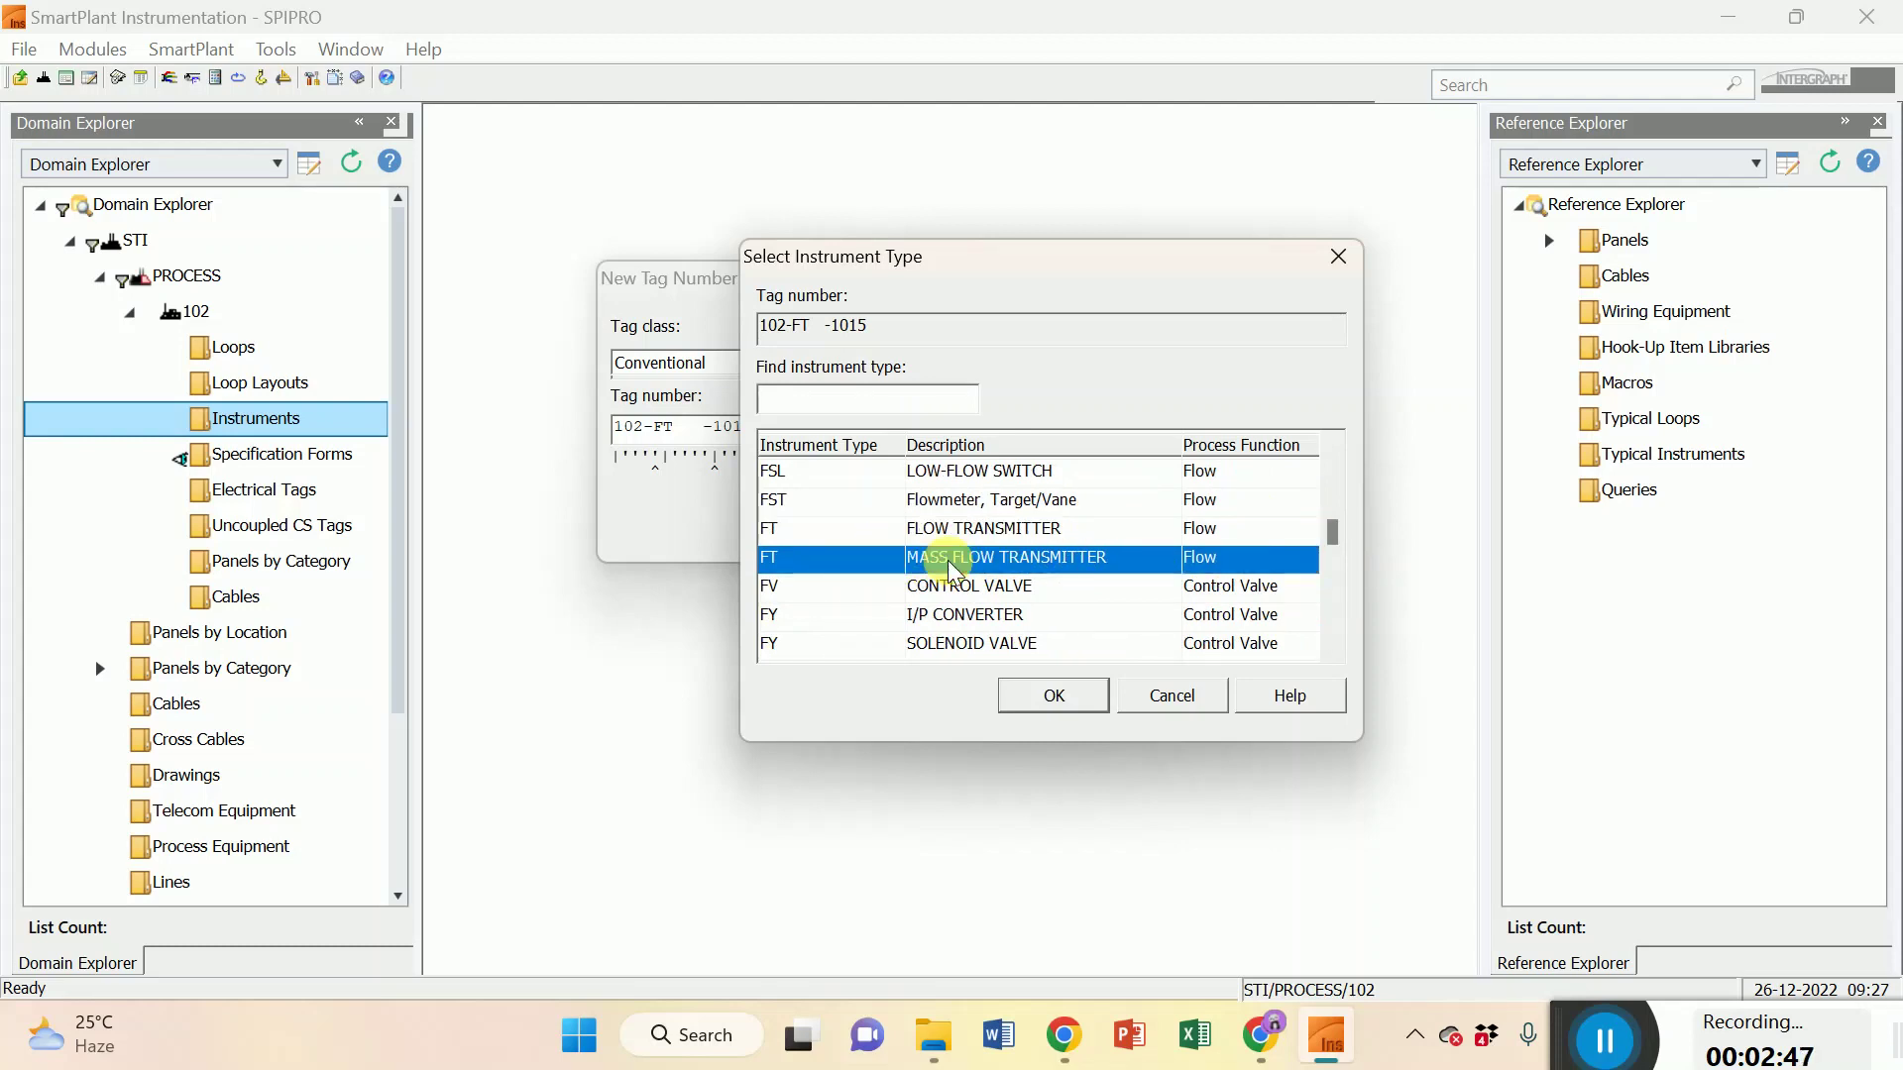
click(1031, 691)
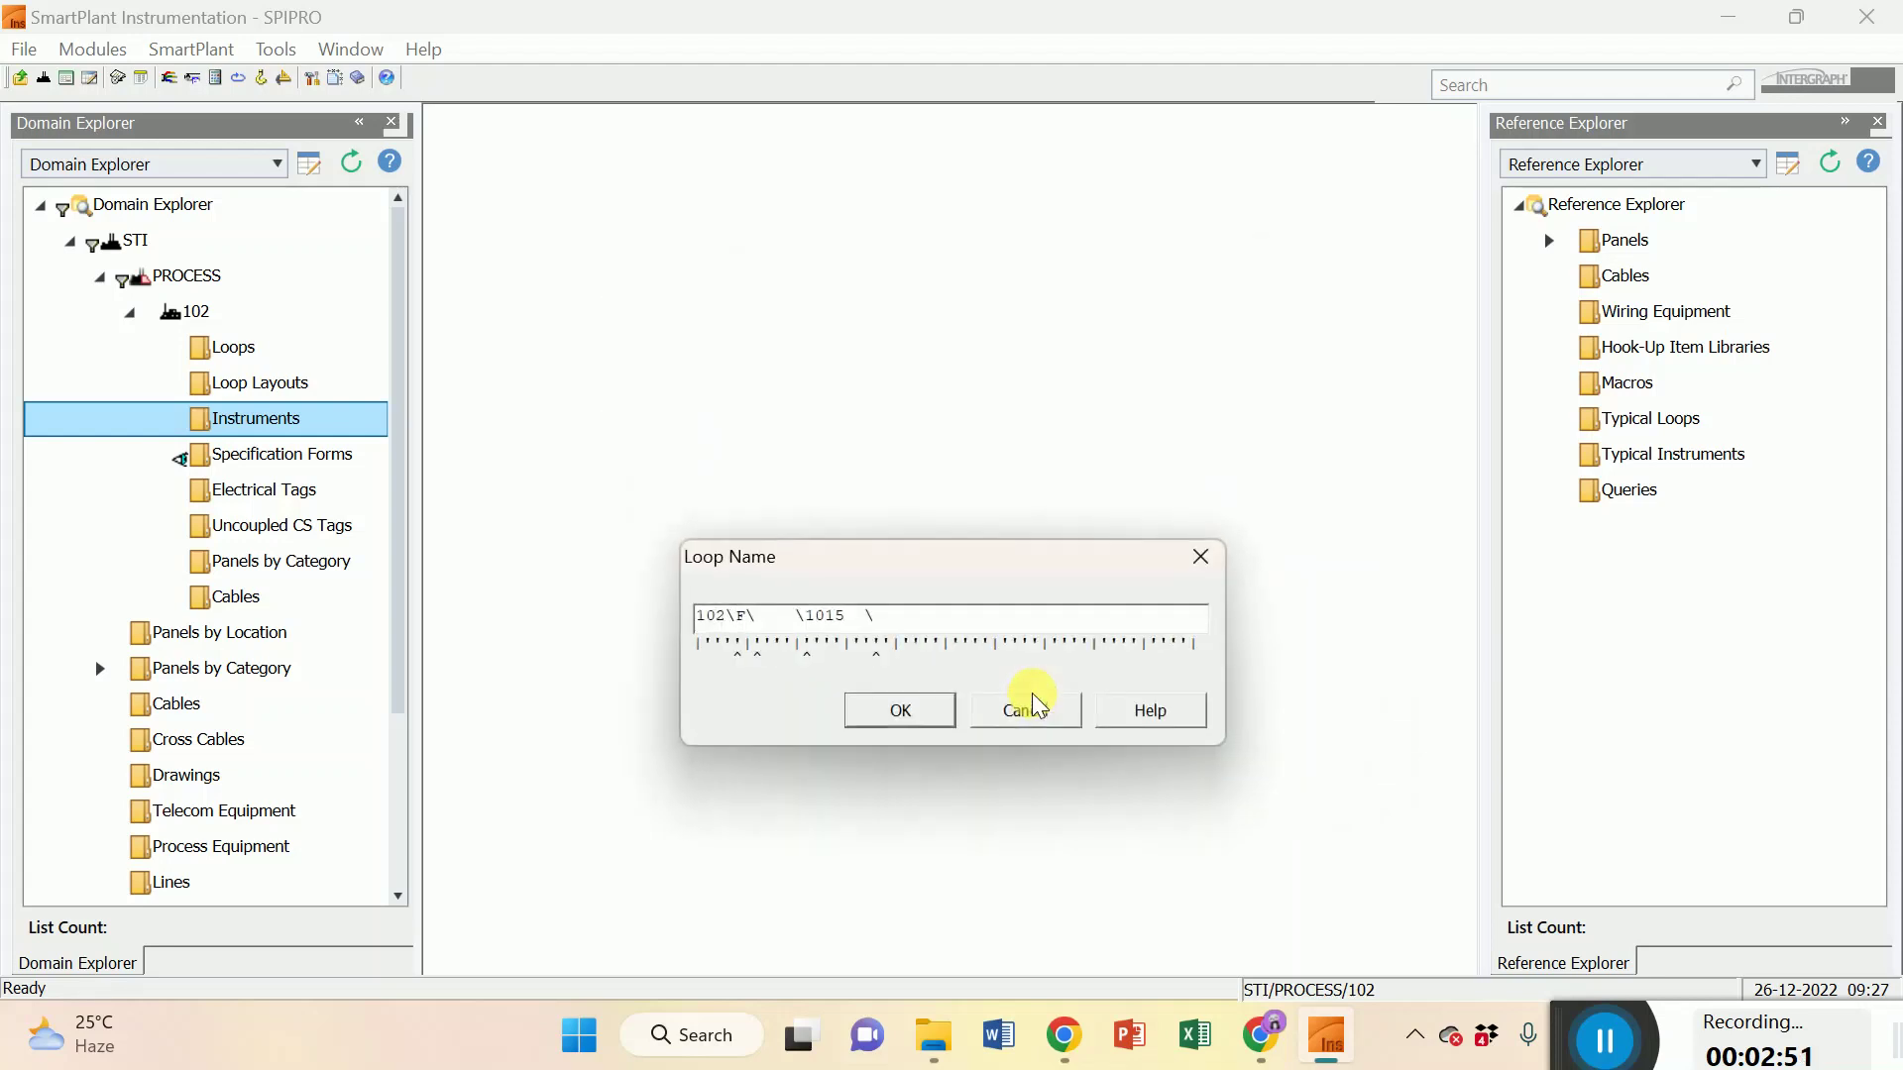
Cancel the Loop Name prompt proposing 102\F\1015 so no loop is created.
drag(931, 563, 948, 477)
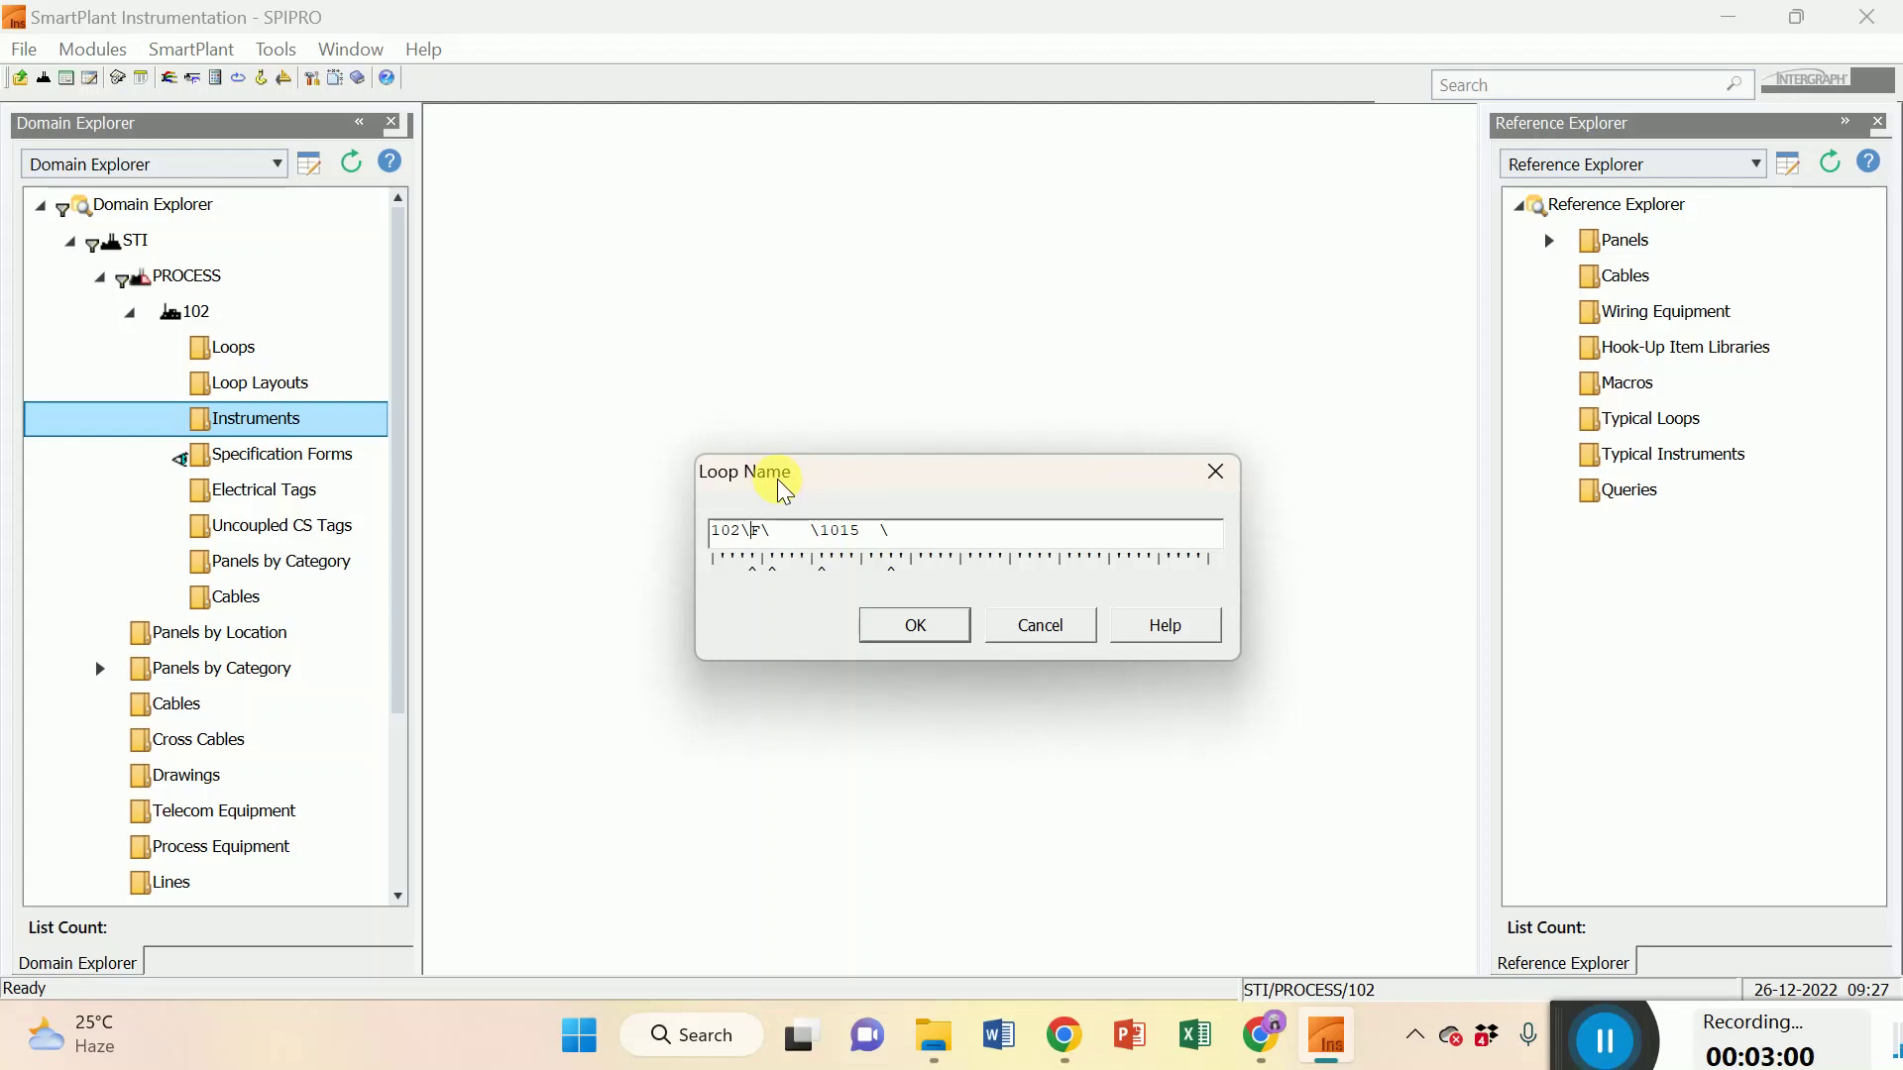
click(1061, 626)
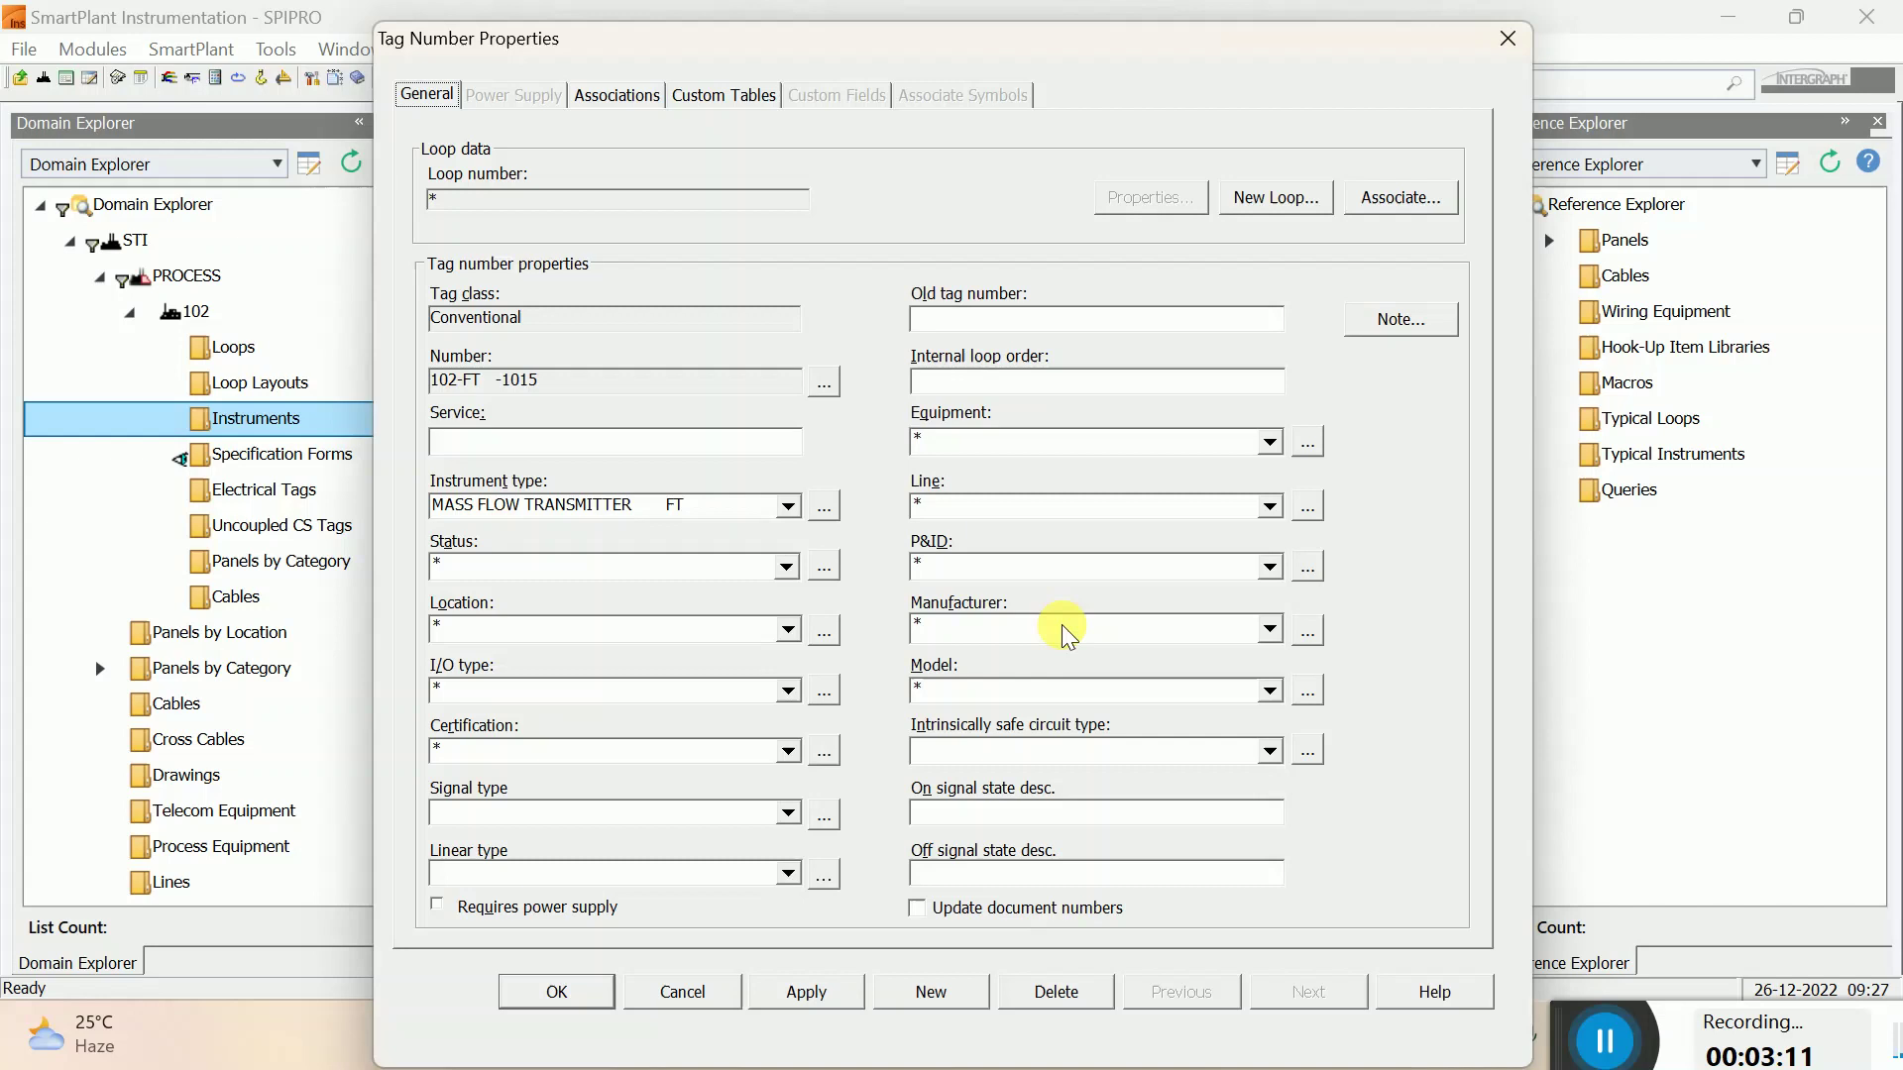
Enter LNG as the tag's Service on the General tab of Tag Number Properties.
drag(1003, 45, 1003, 26)
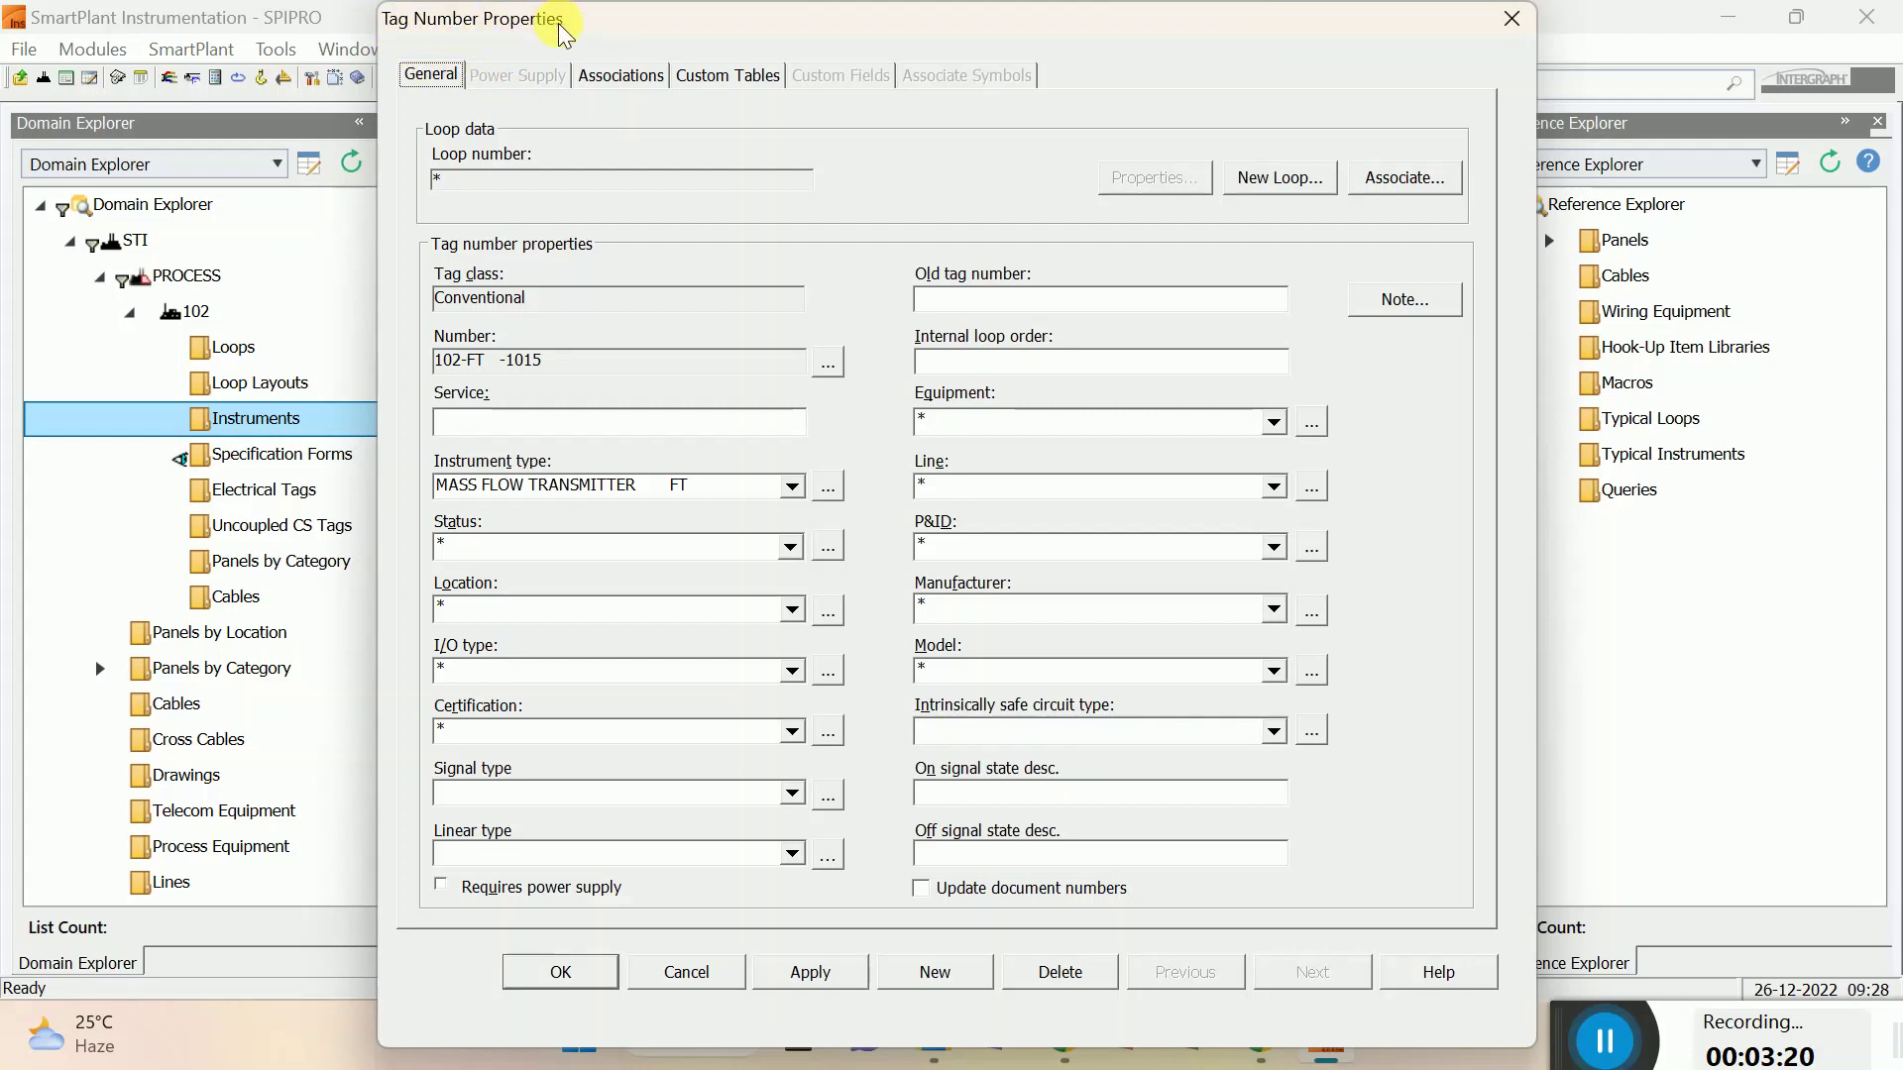
click(553, 418)
text(LNG)
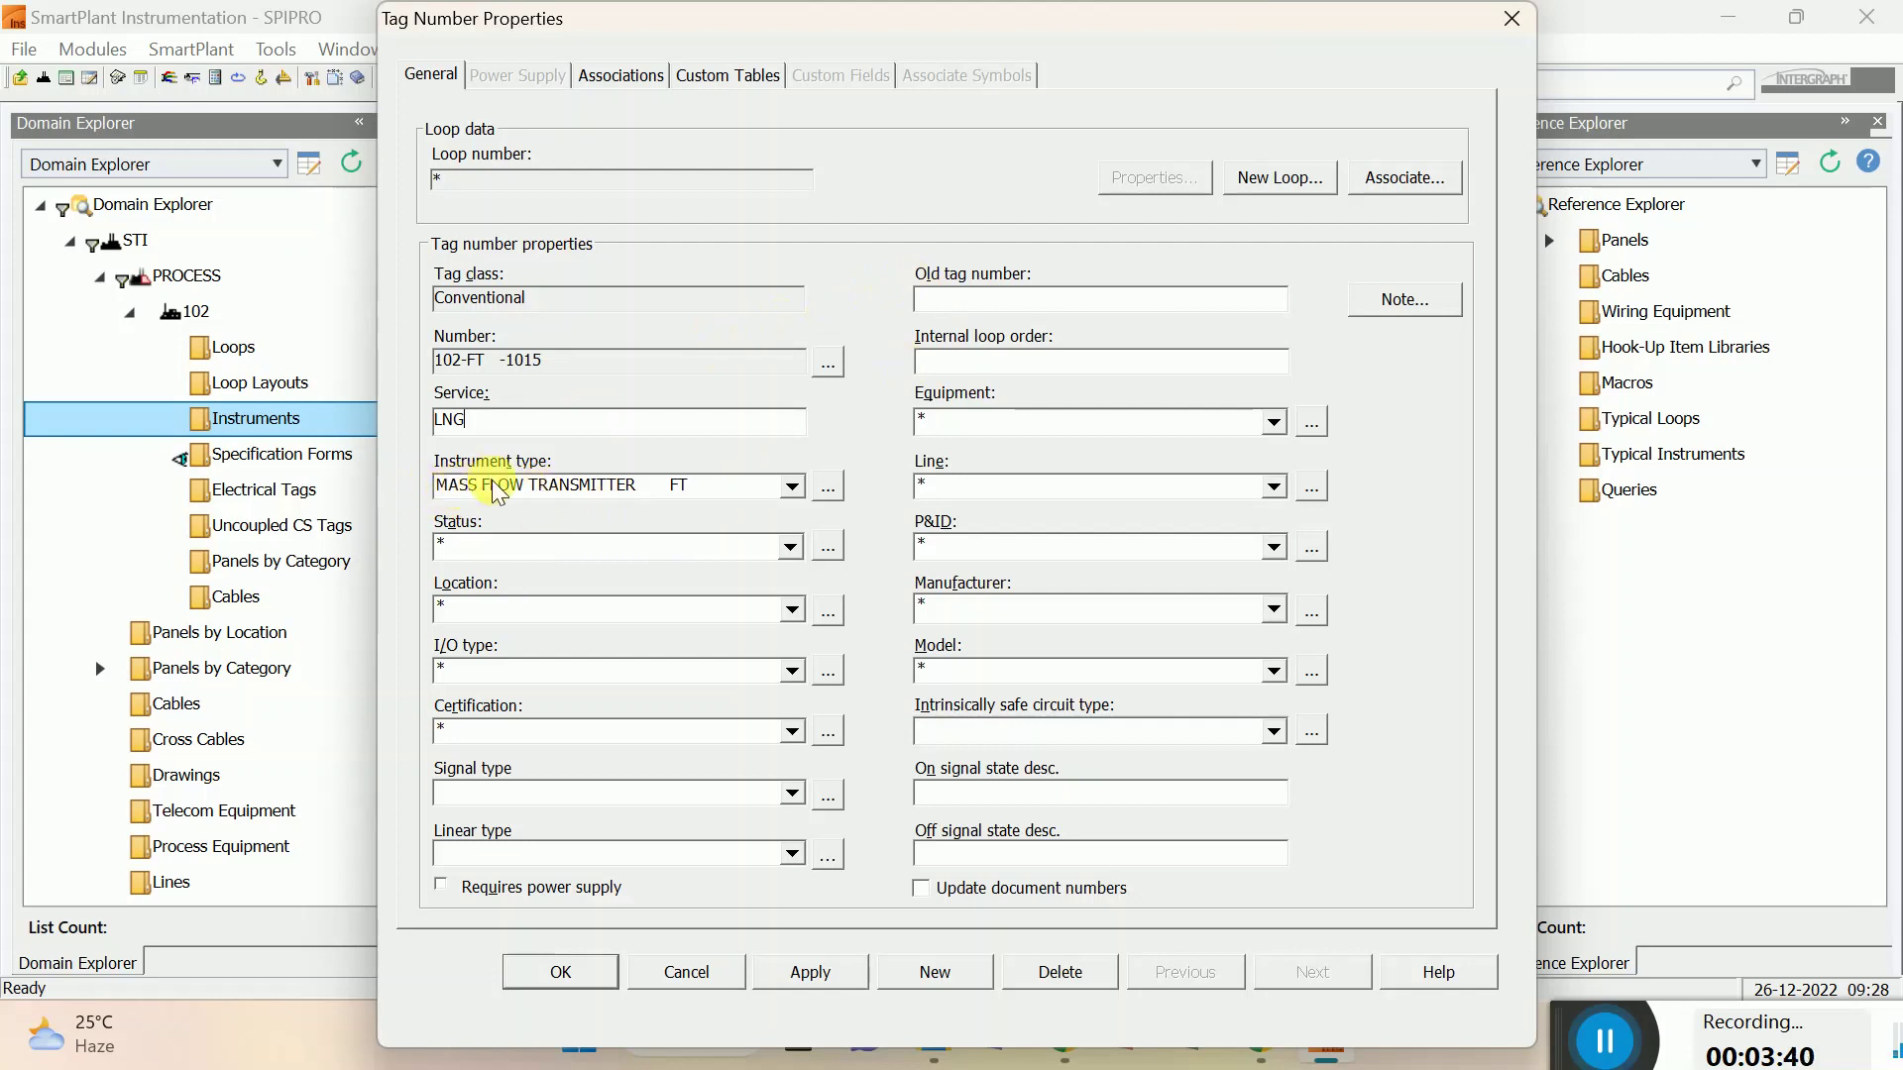
click(580, 483)
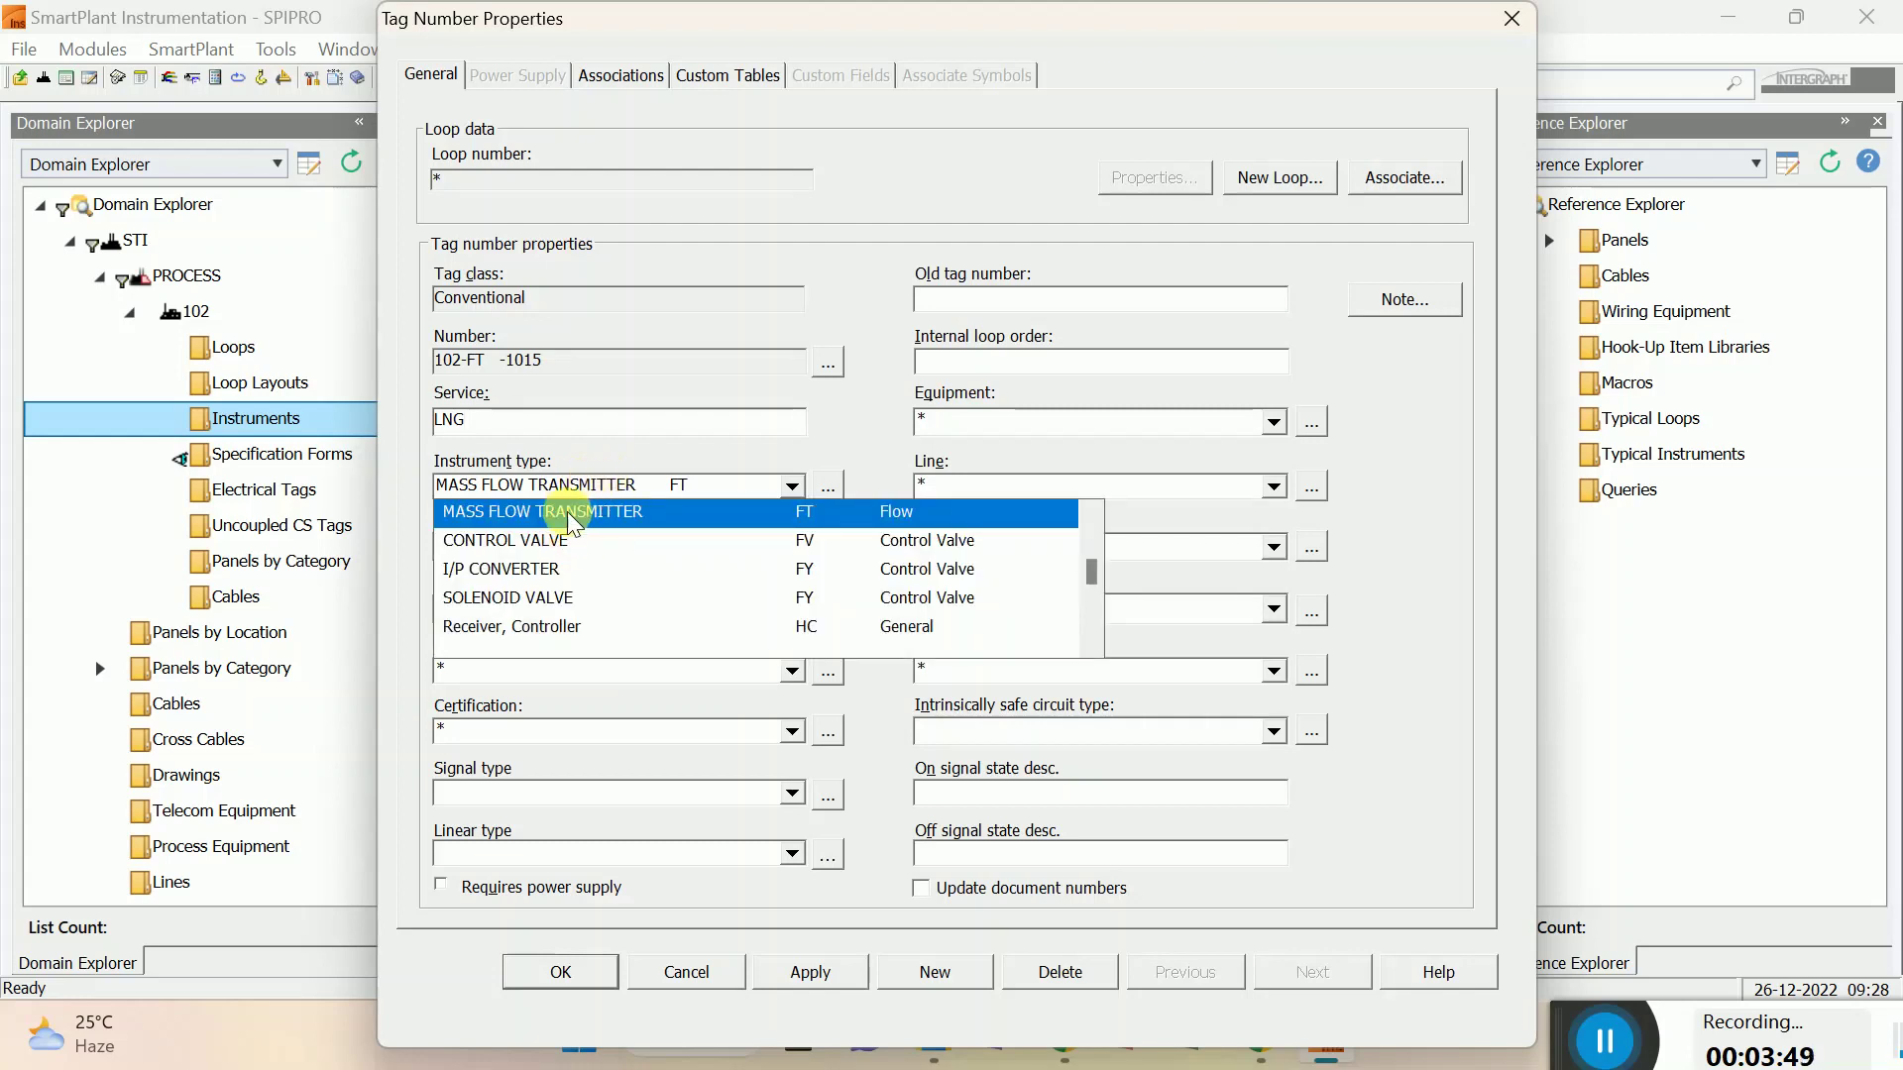
click(567, 509)
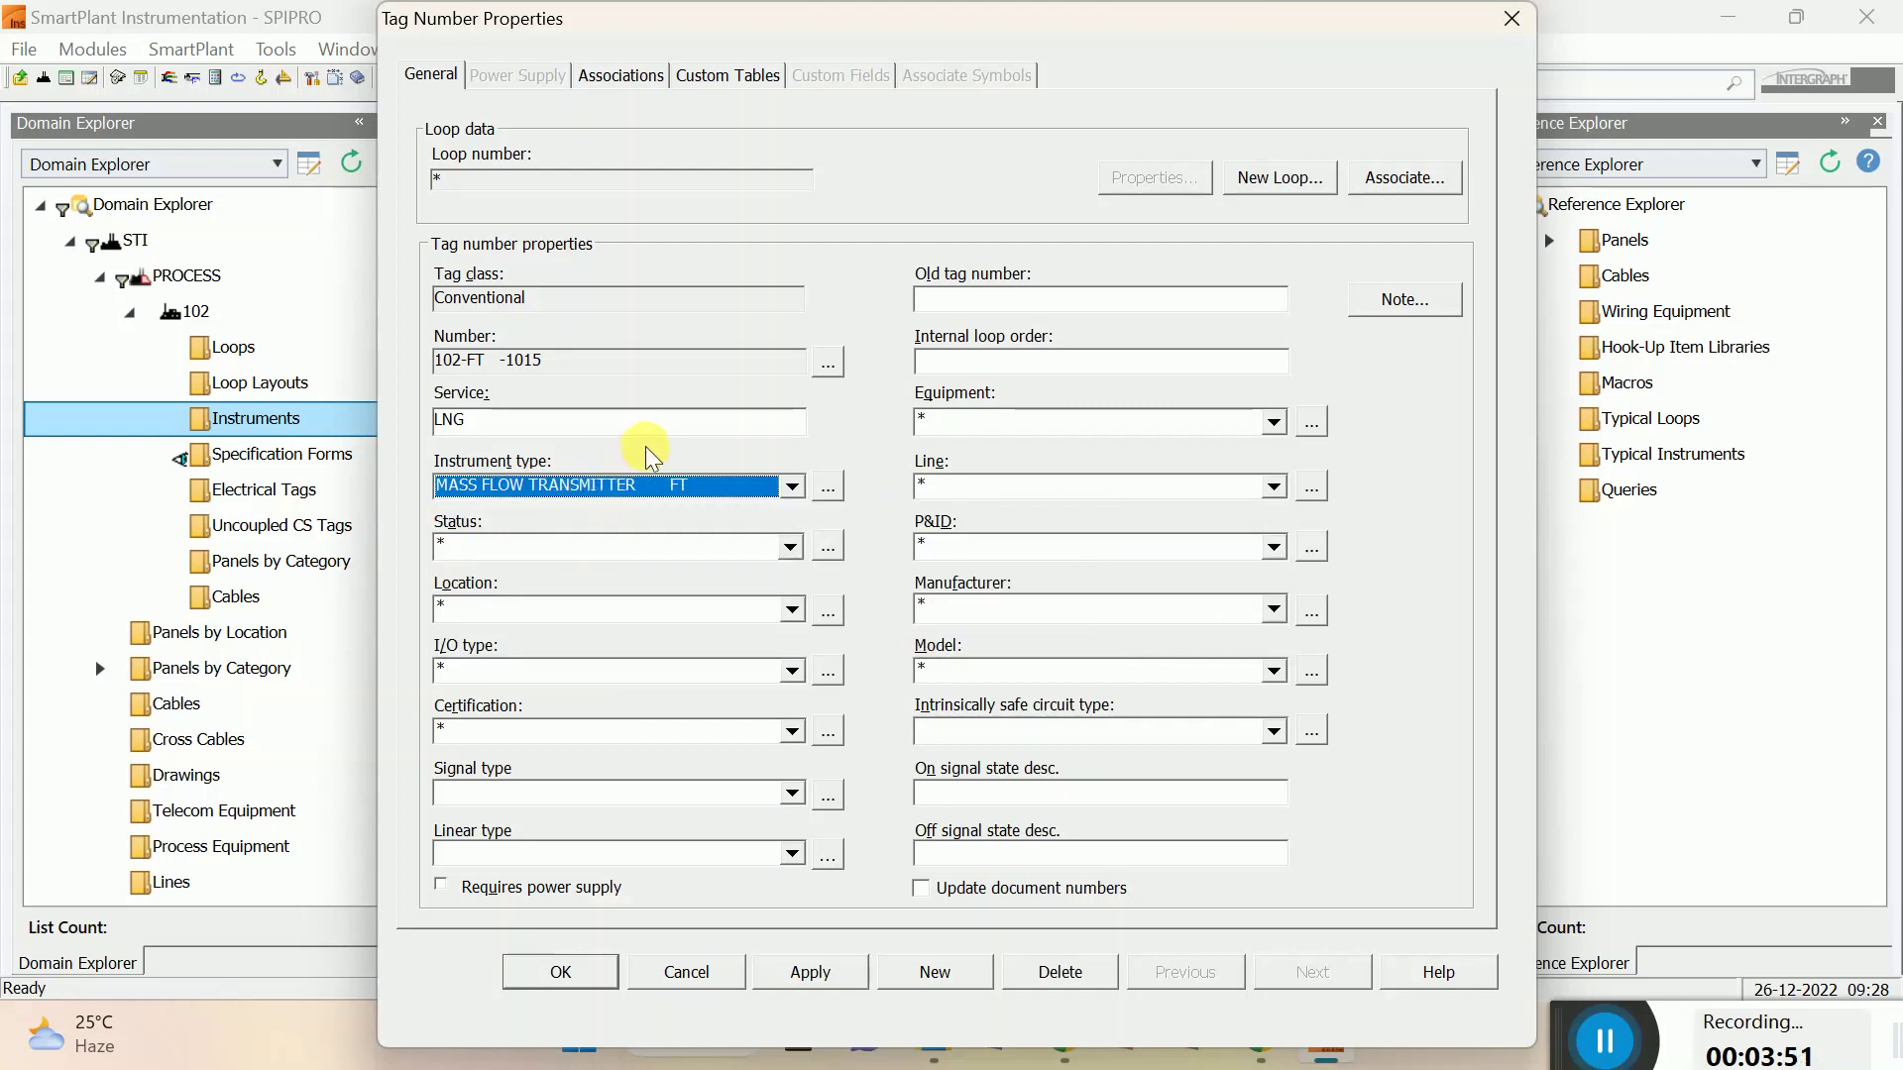
click(617, 543)
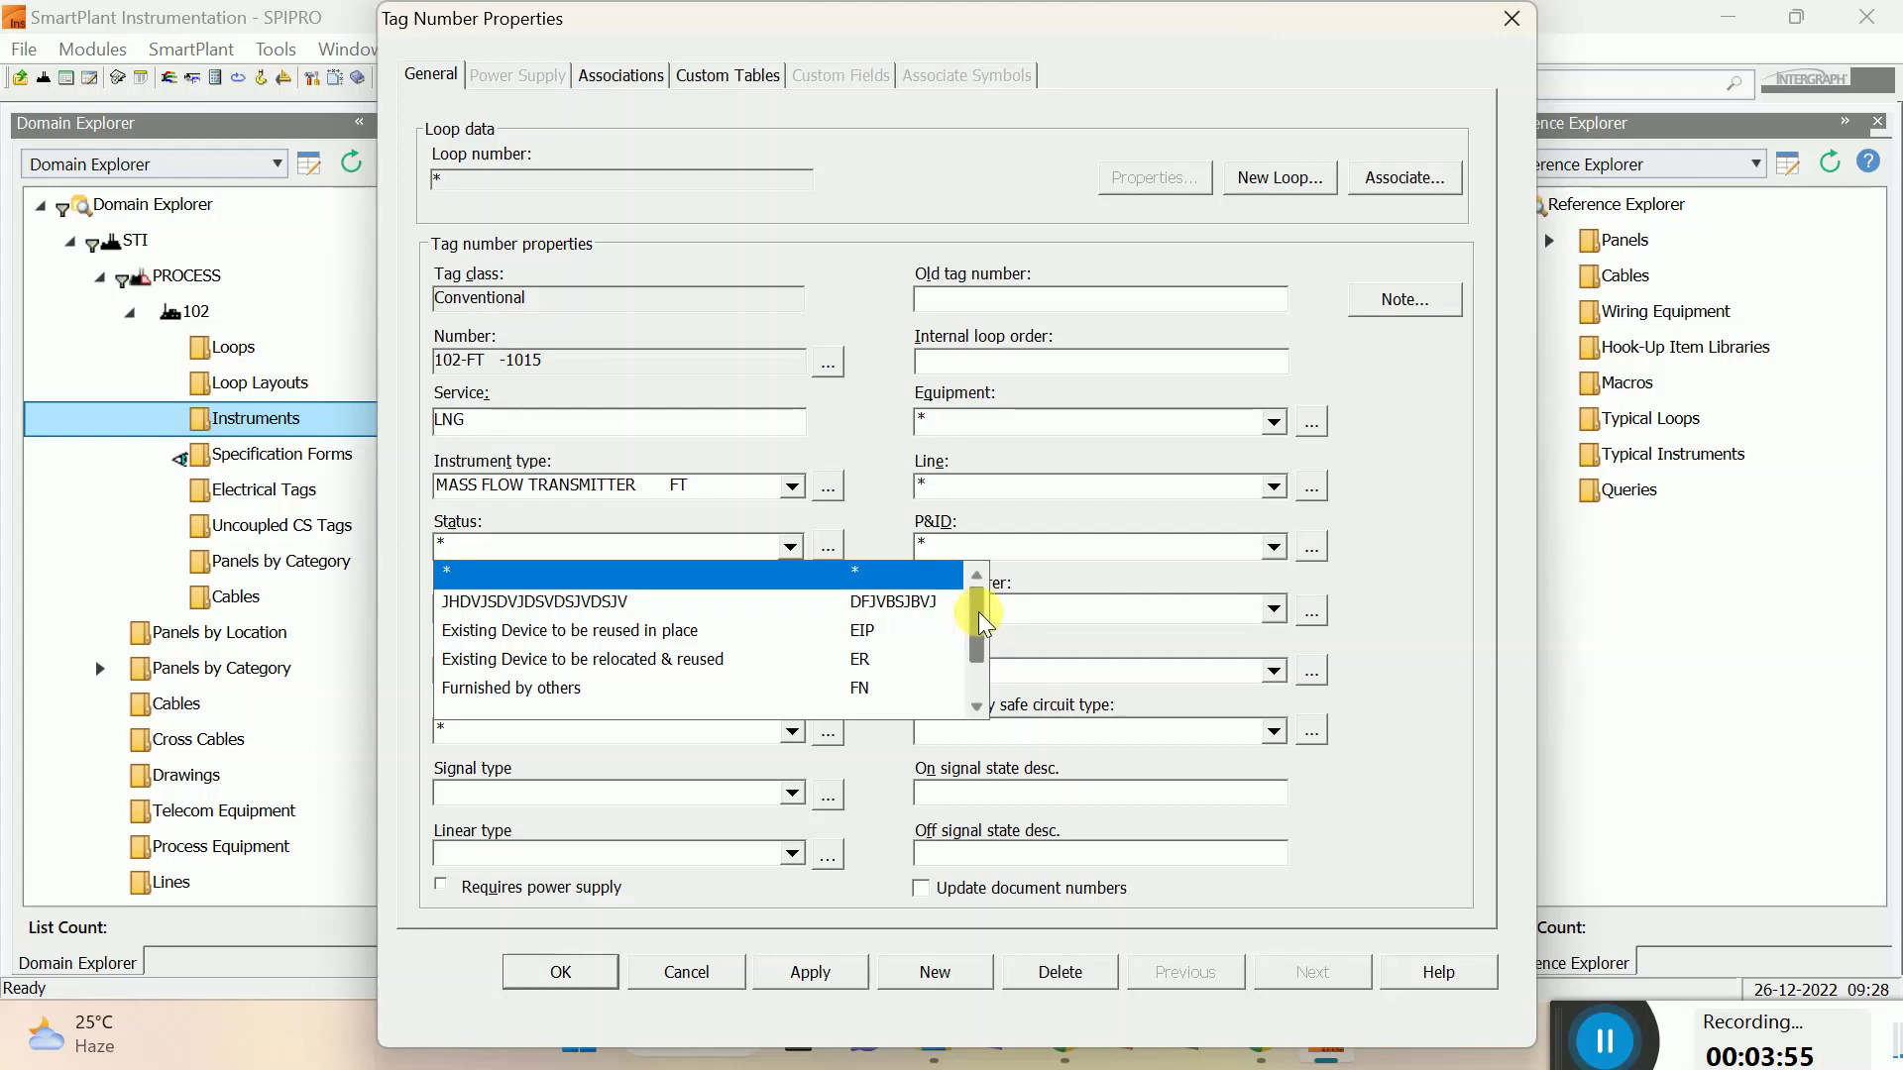
mouse_move(978, 613)
mouse_down()
mouse_move(978, 654)
mouse_move(978, 615)
mouse_up()
click(870, 544)
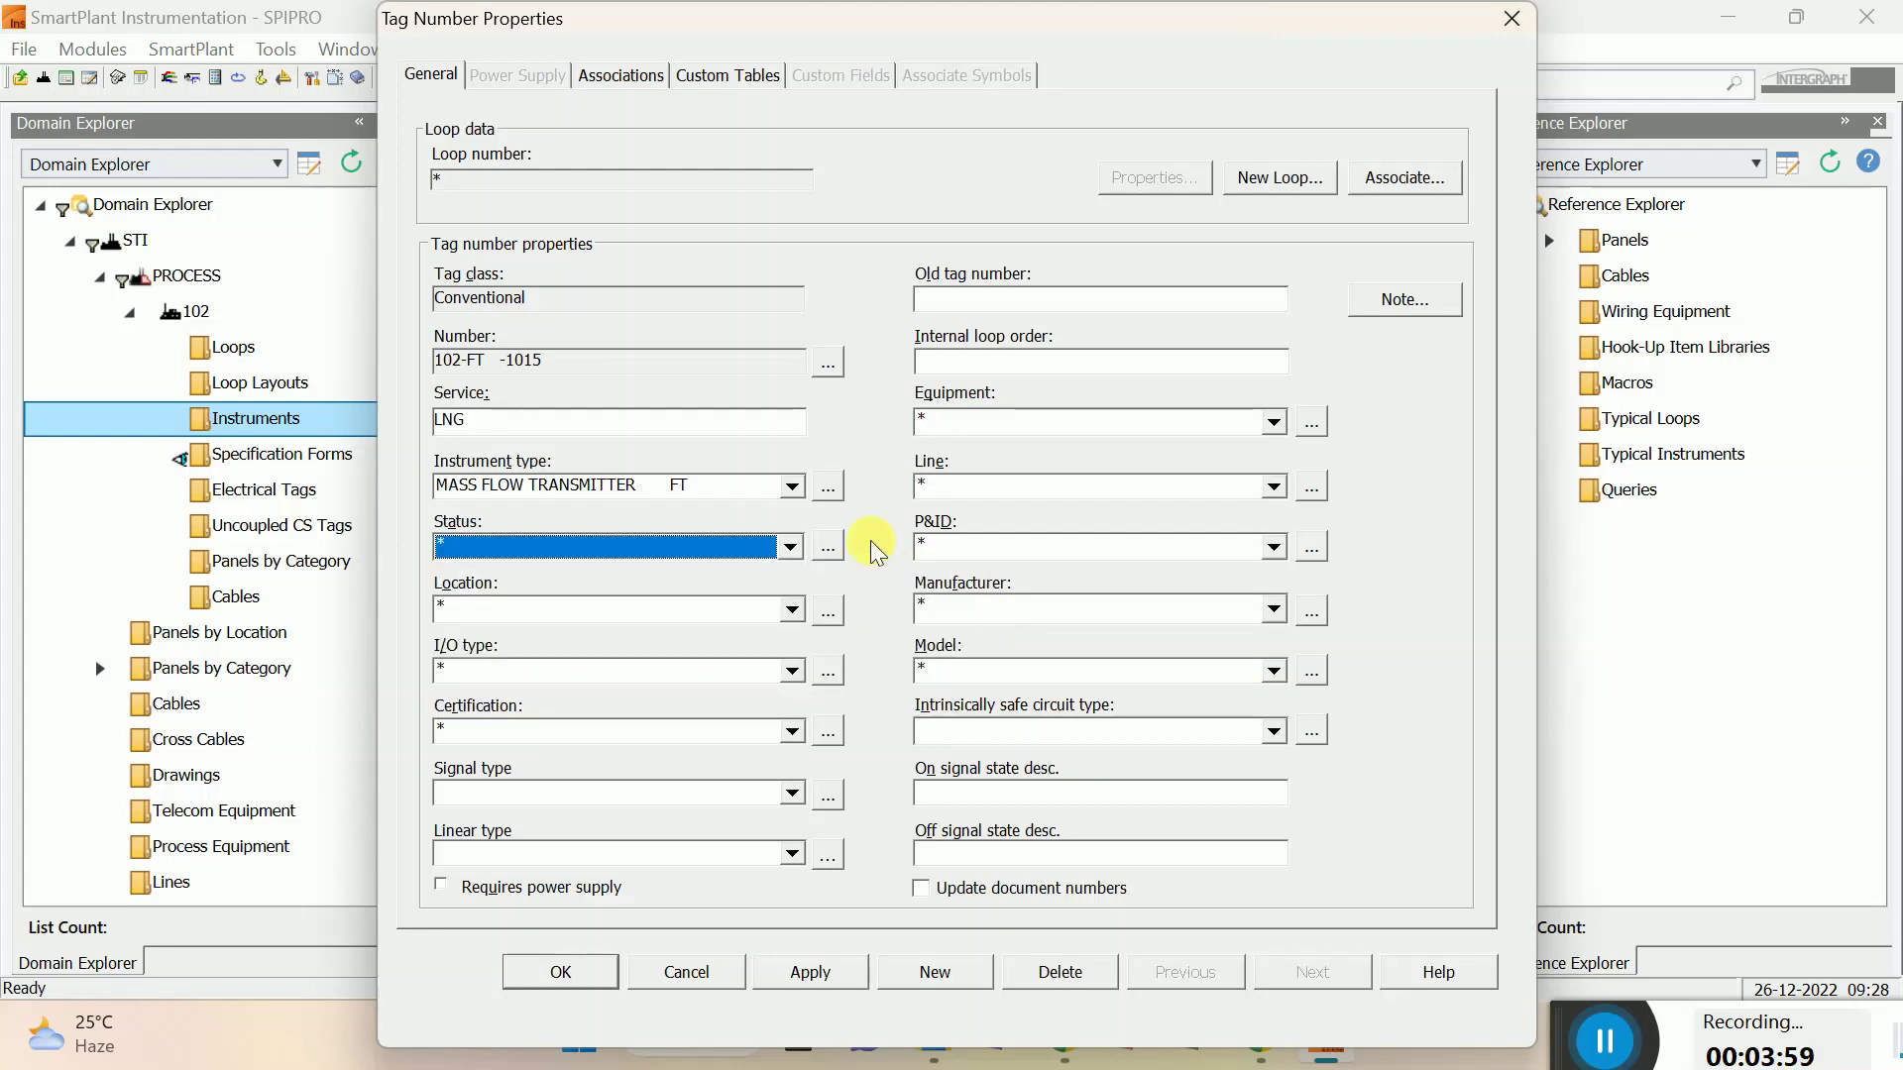